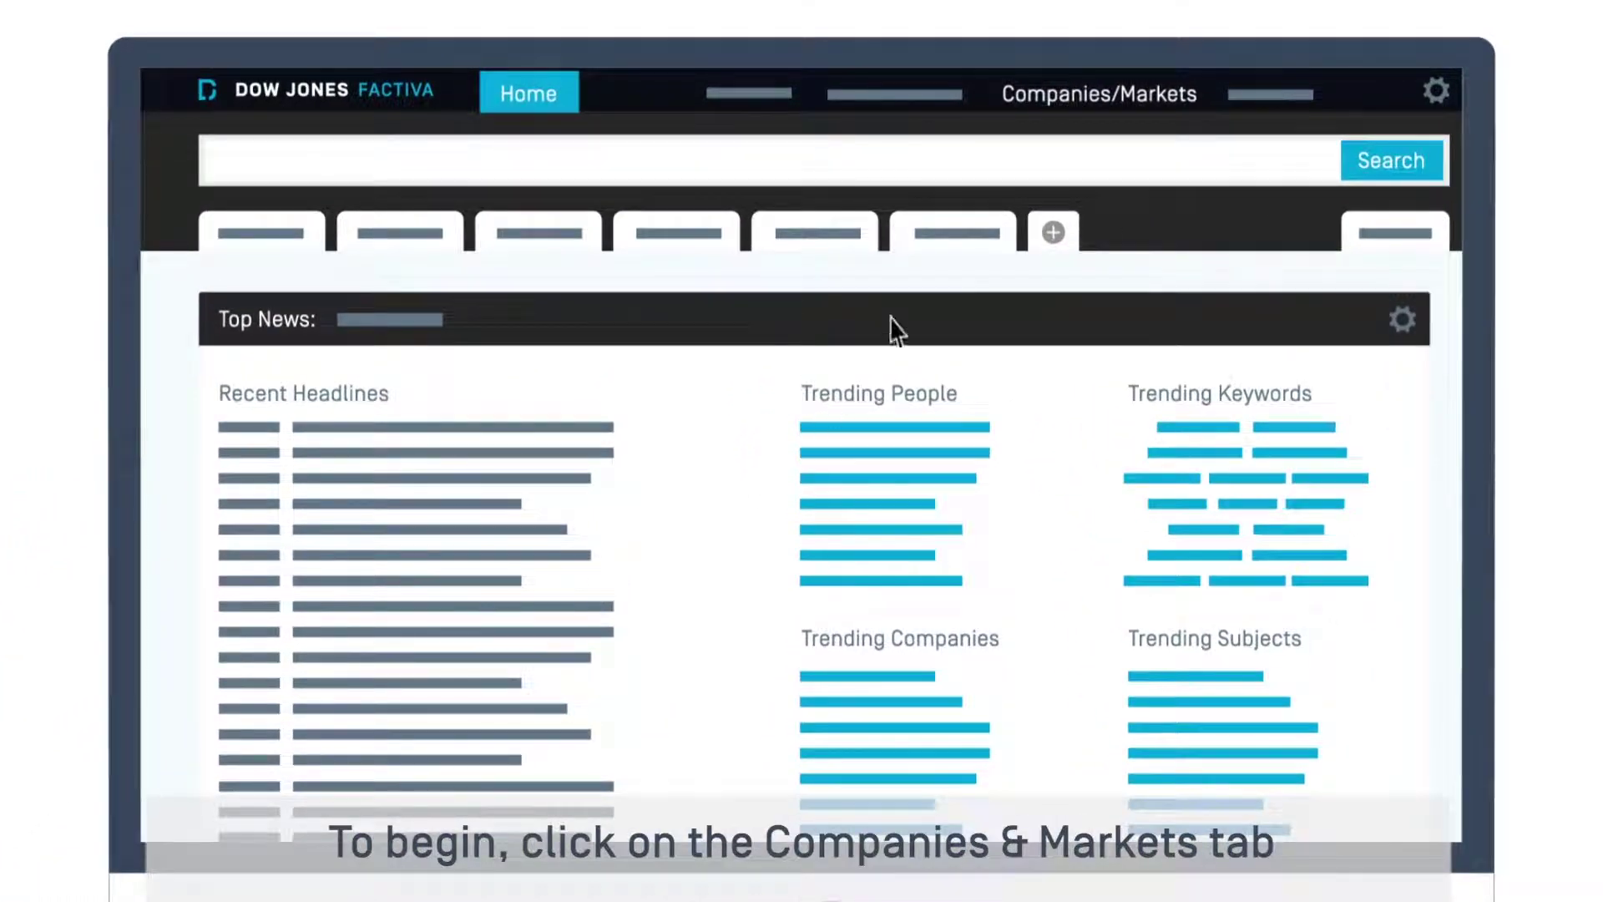
- Go to the Companies/Markets Company research page to reach the Find Companies criteria
{"action": "left_click", "coordinate": [1090, 100]}
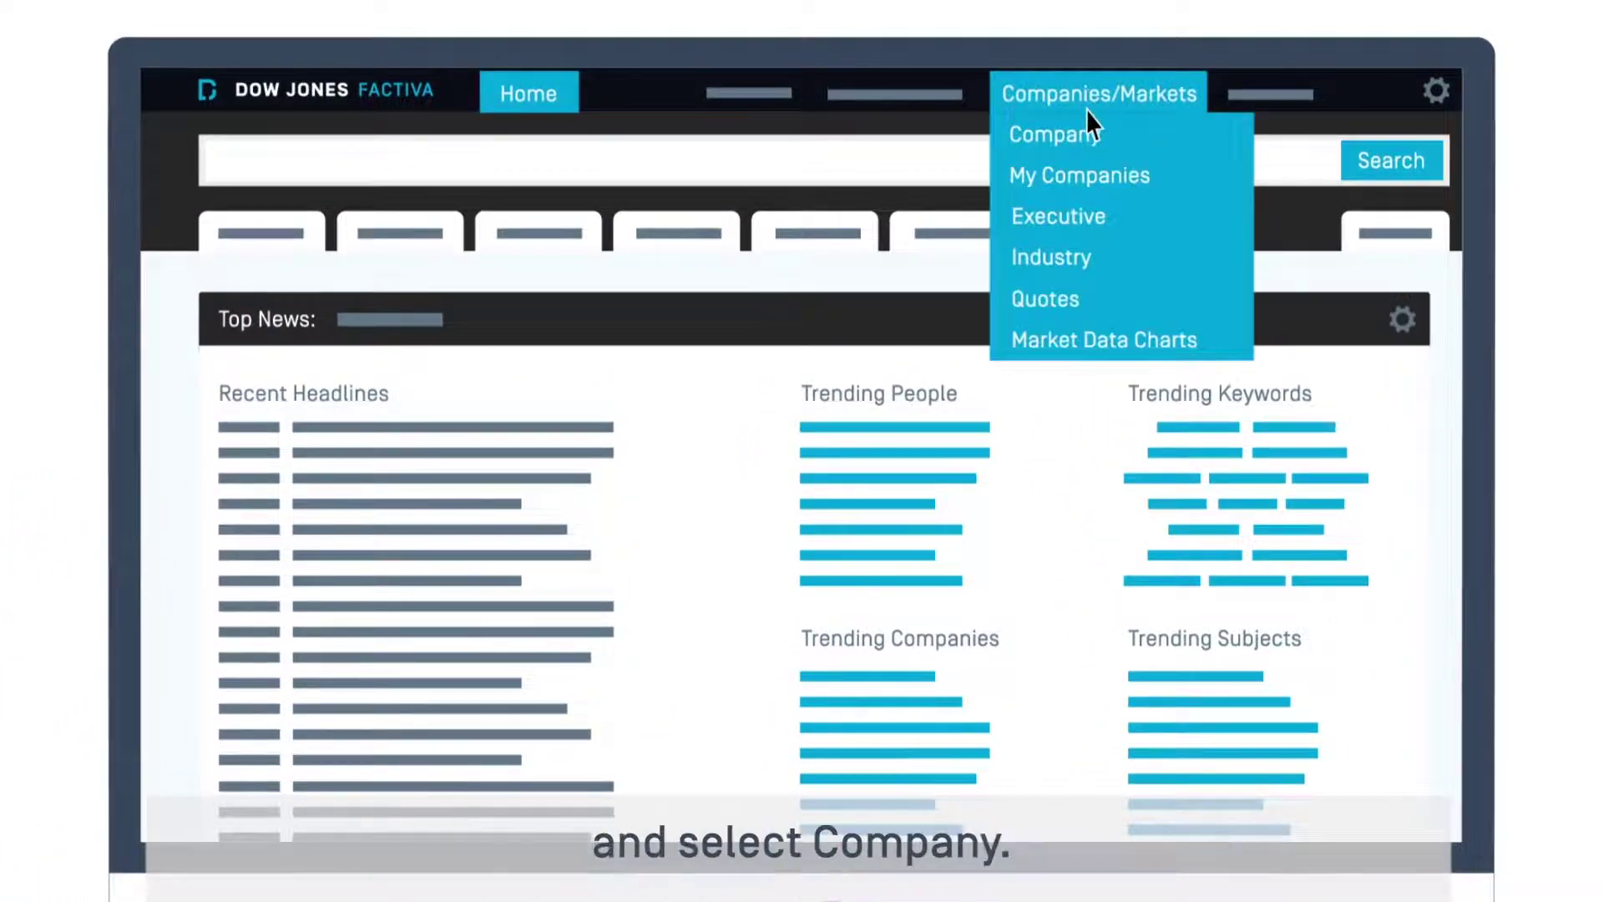
{"action": "left_click", "coordinate": [1086, 130]}
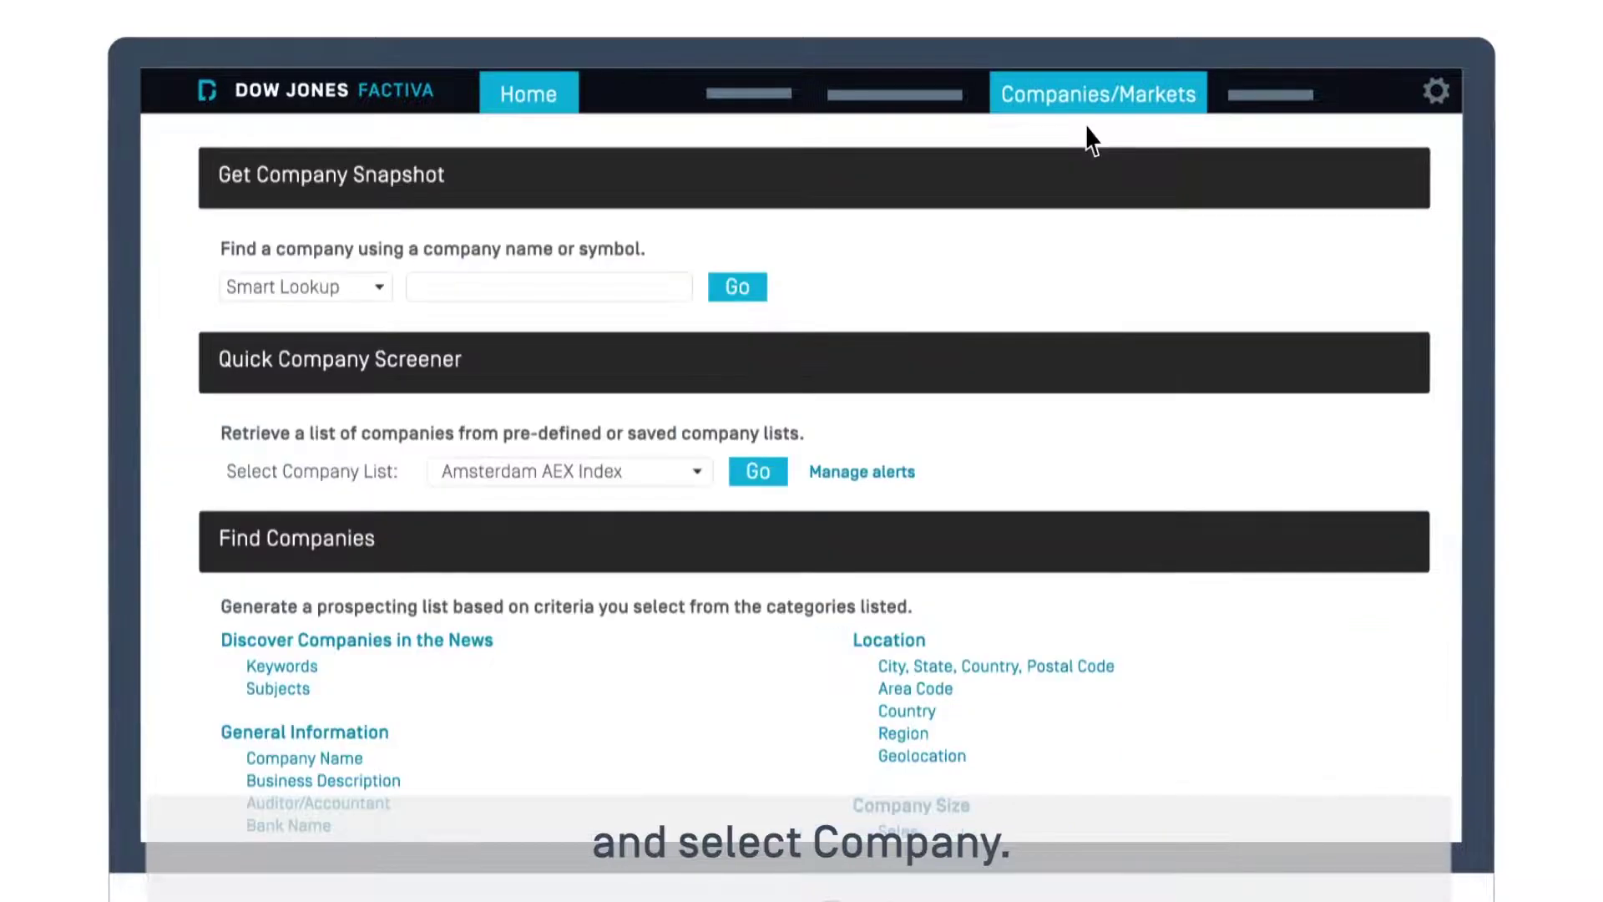
{"action": "scroll", "coordinate": [1087, 129], "scroll_direction": "down", "scroll_amount": 2}
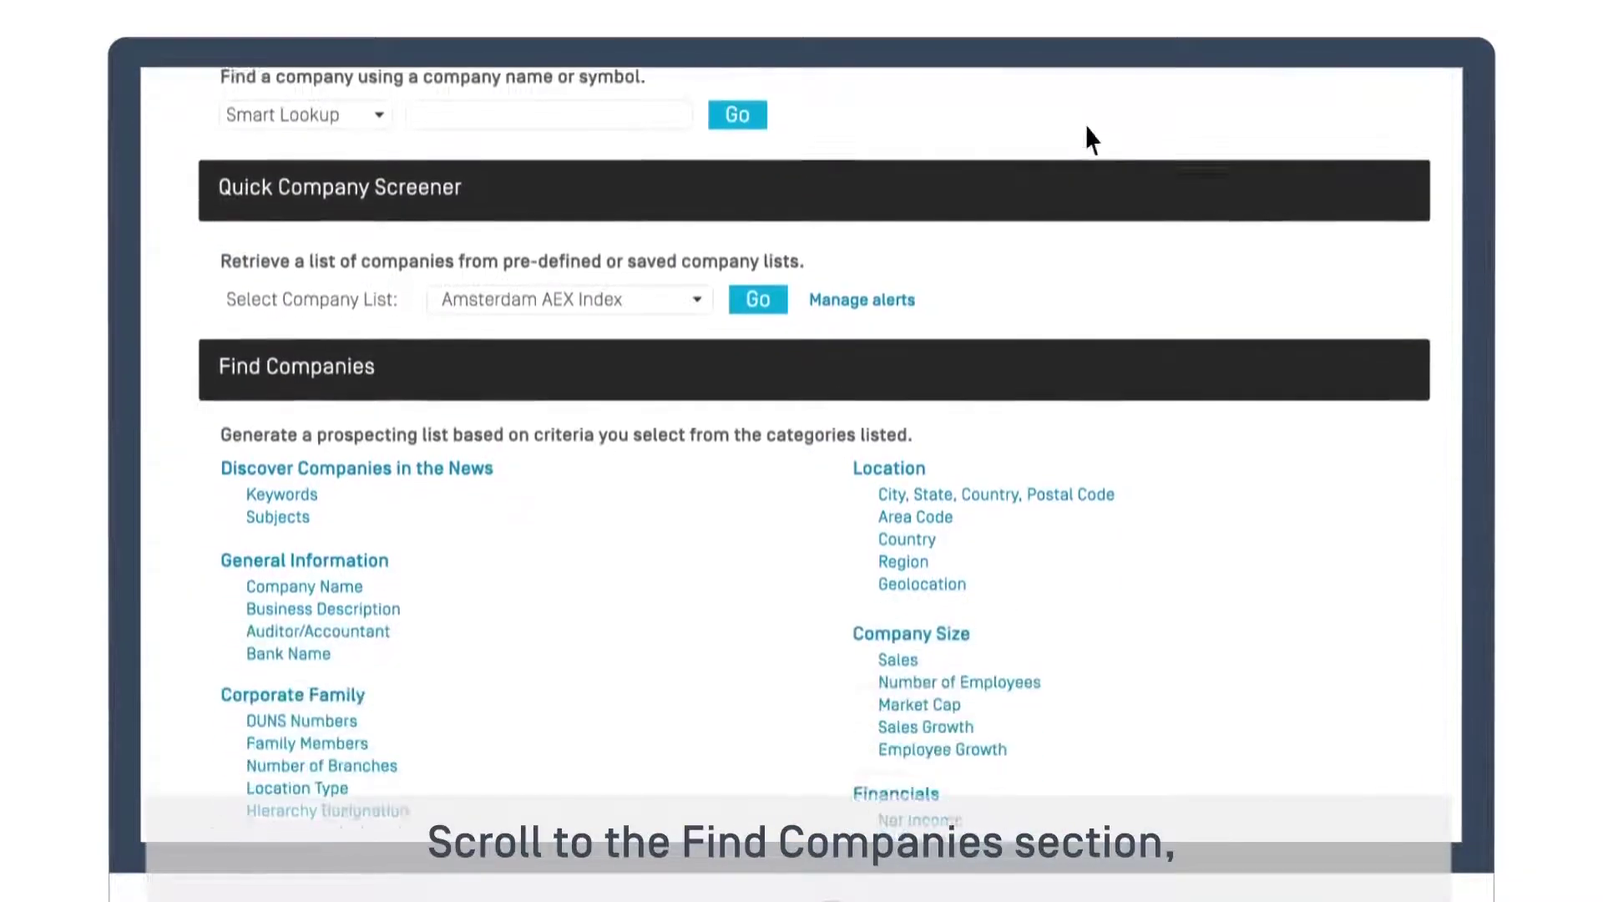
{"action": "scroll", "coordinate": [1087, 129], "scroll_direction": "down", "scroll_amount": 3}
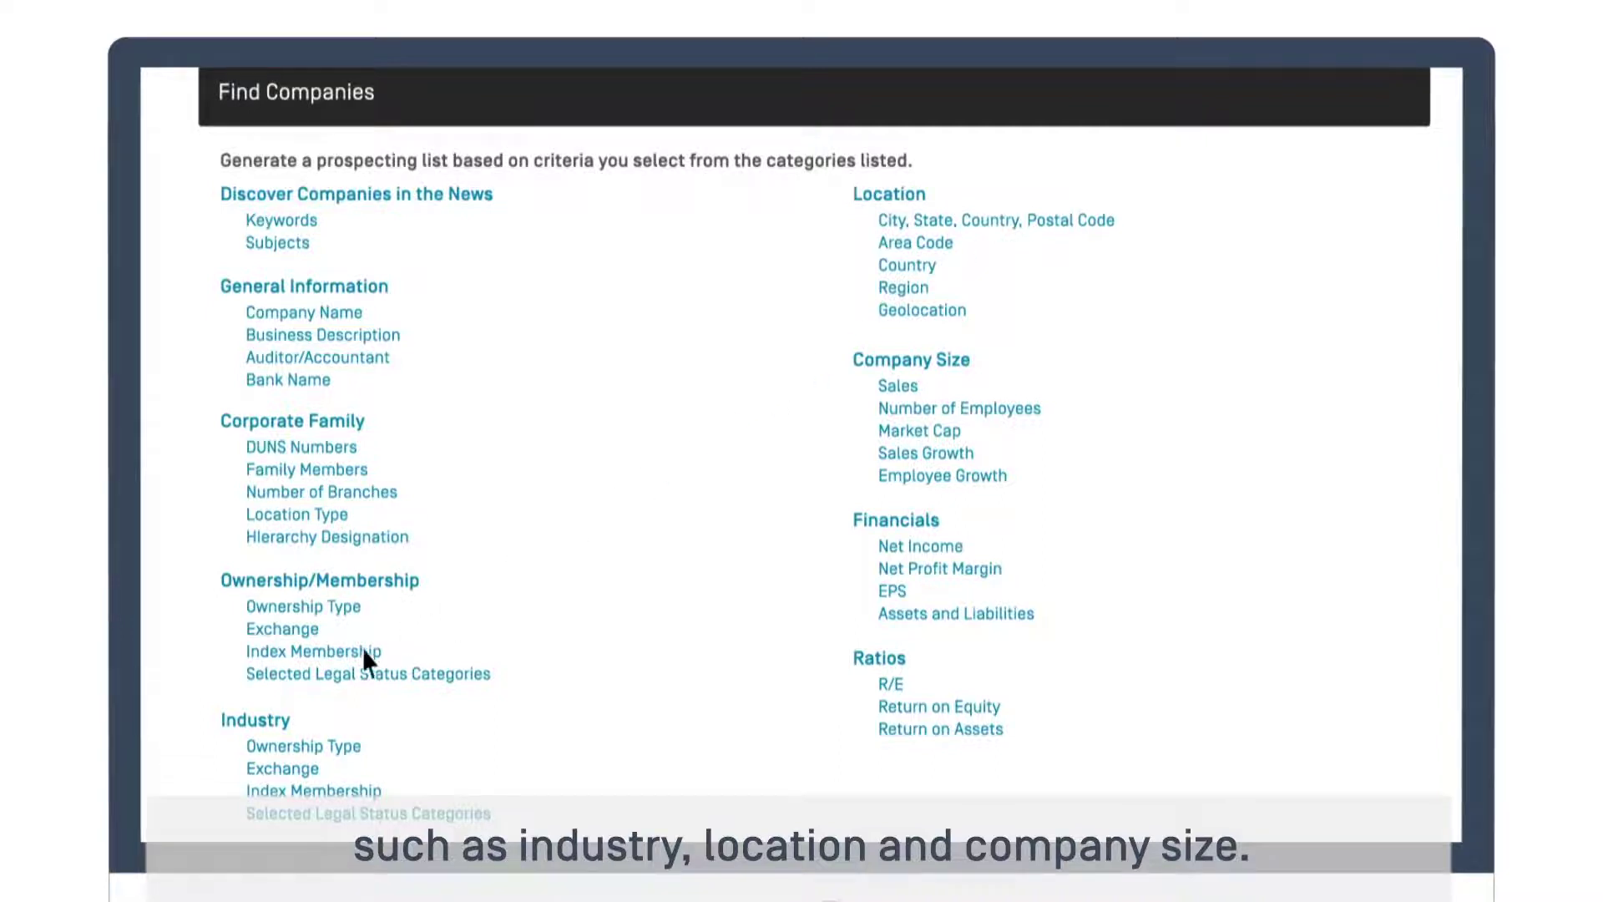
- Set Technology as the industry screening criterion, returning 728,536 companies
{"action": "left_click", "coordinate": [254, 718]}
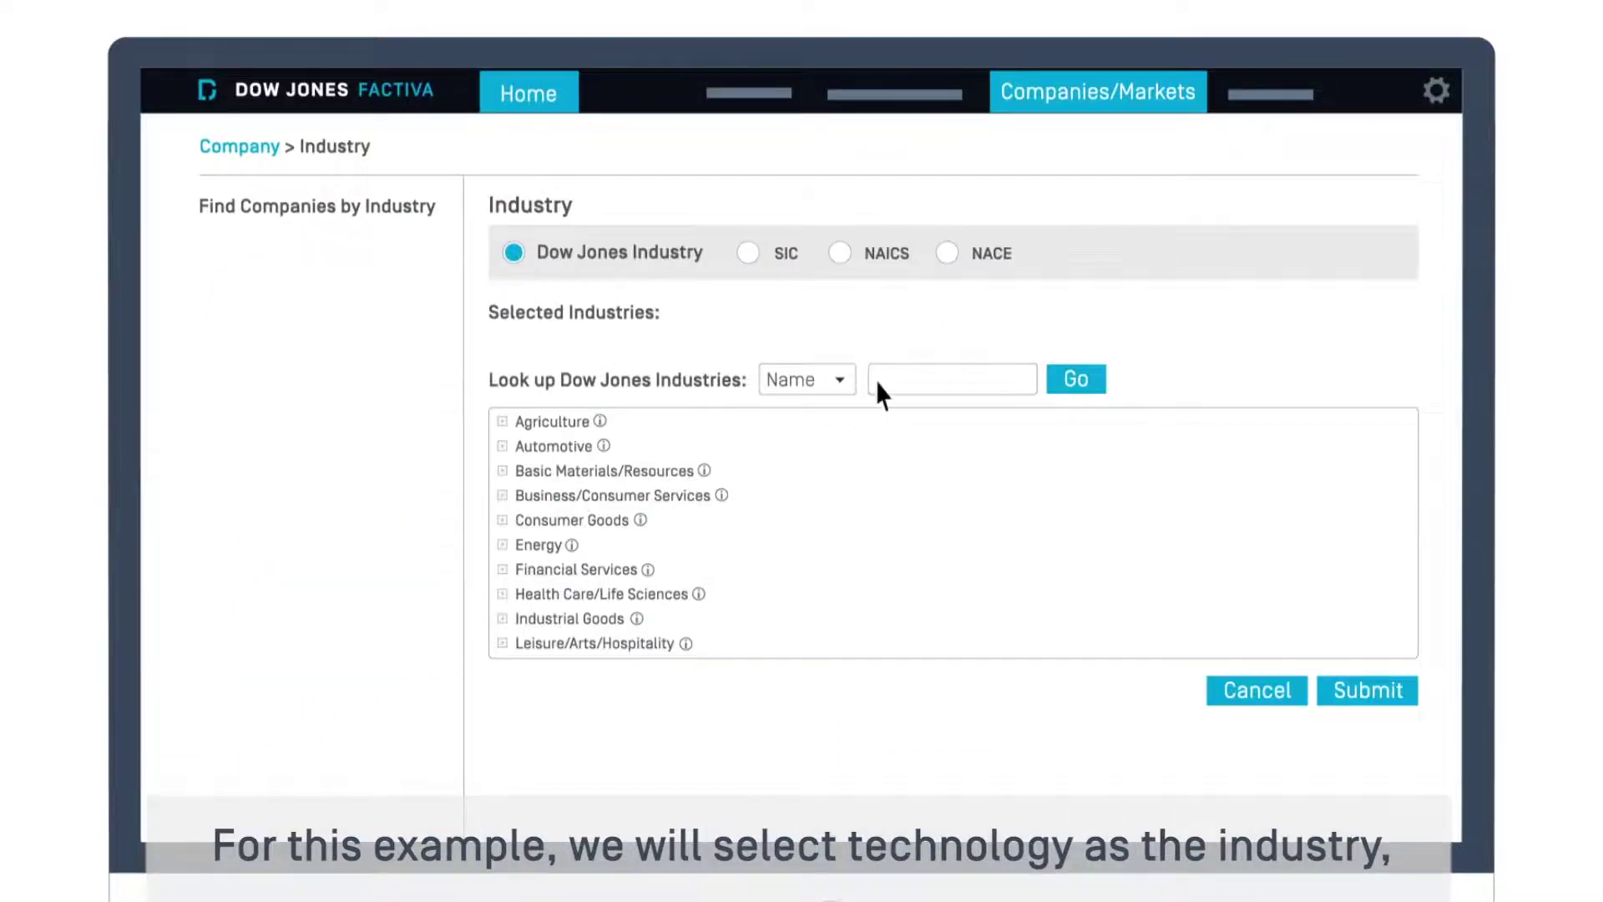
{"action": "type", "text": "techn"}
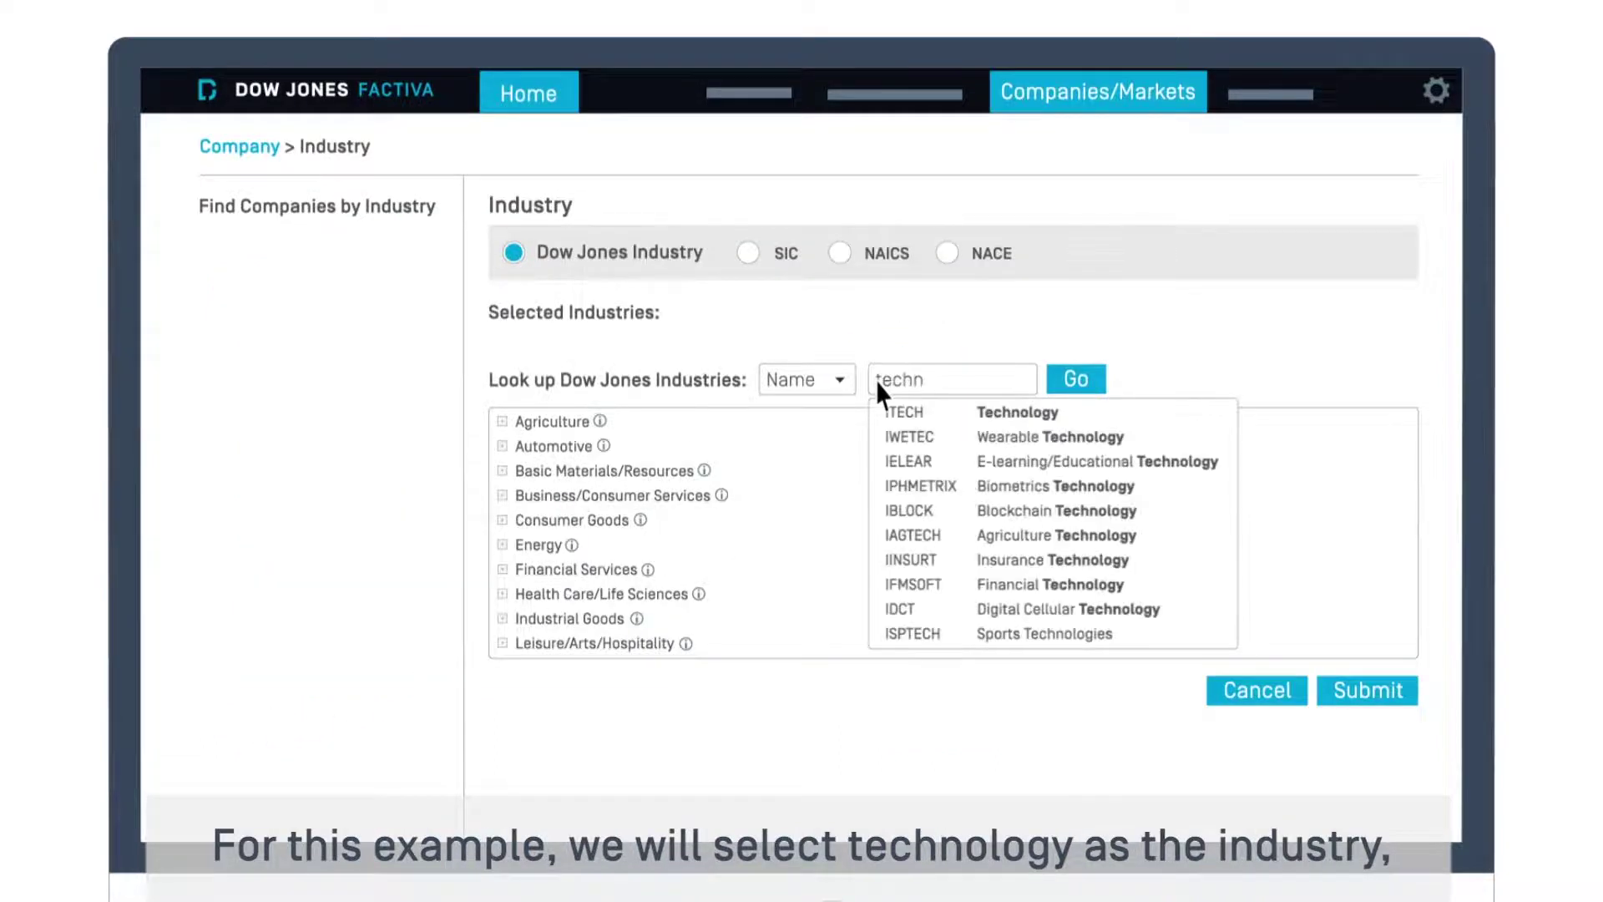
{"action": "type", "text": "ology"}
{"action": "left_click", "coordinate": [980, 411]}
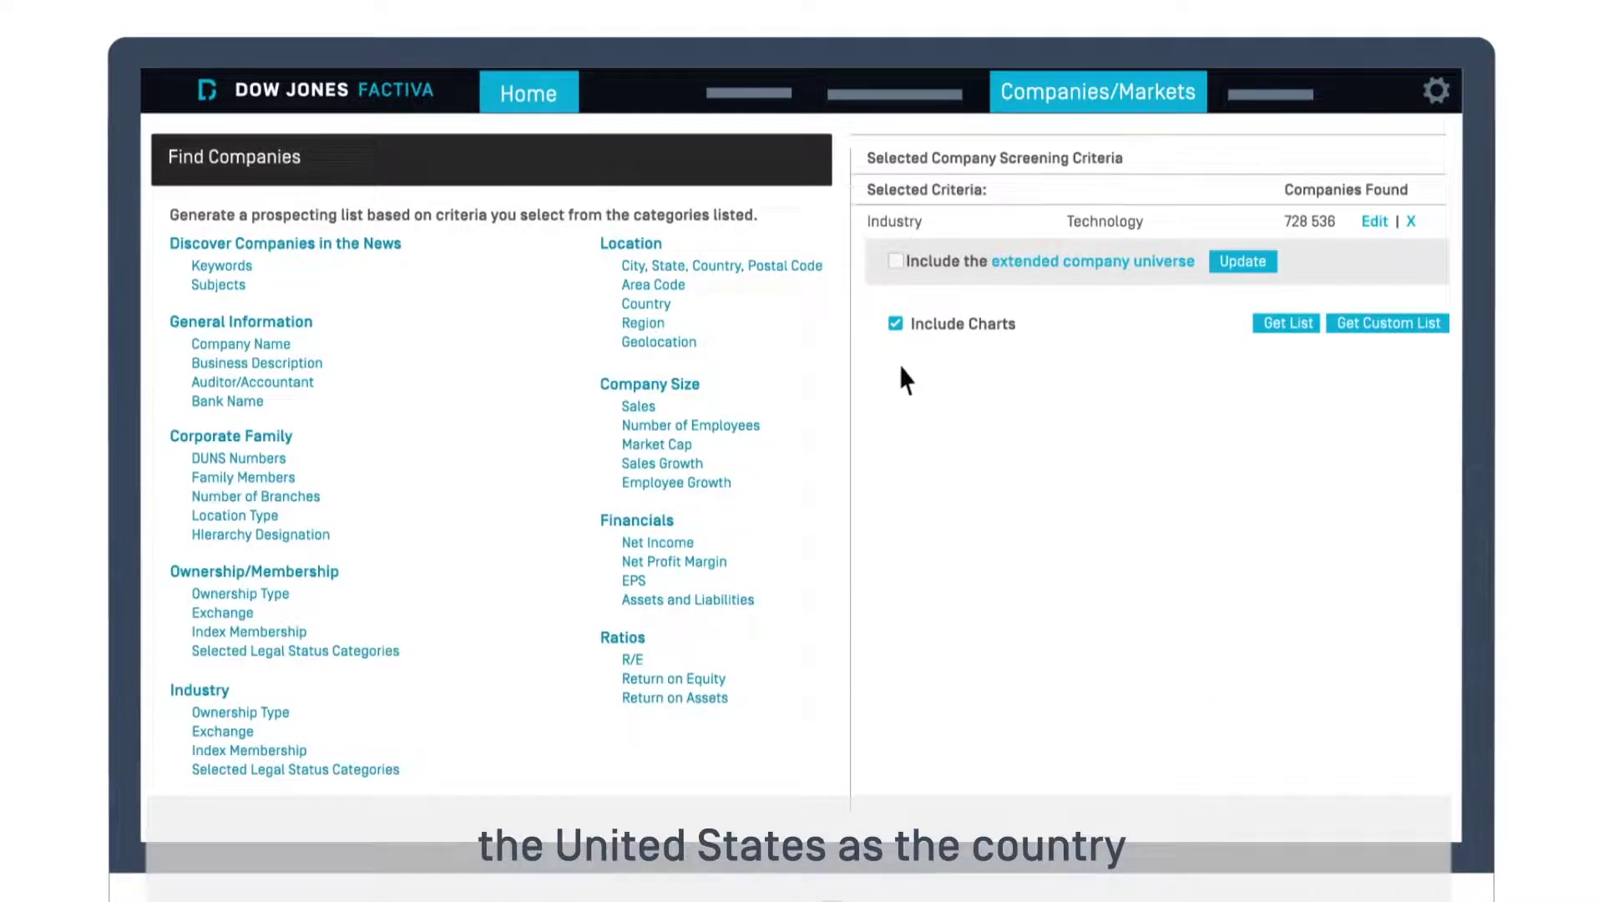
- Screen by country United States, leaving 94,840 companies
{"action": "left_click", "coordinate": [646, 302]}
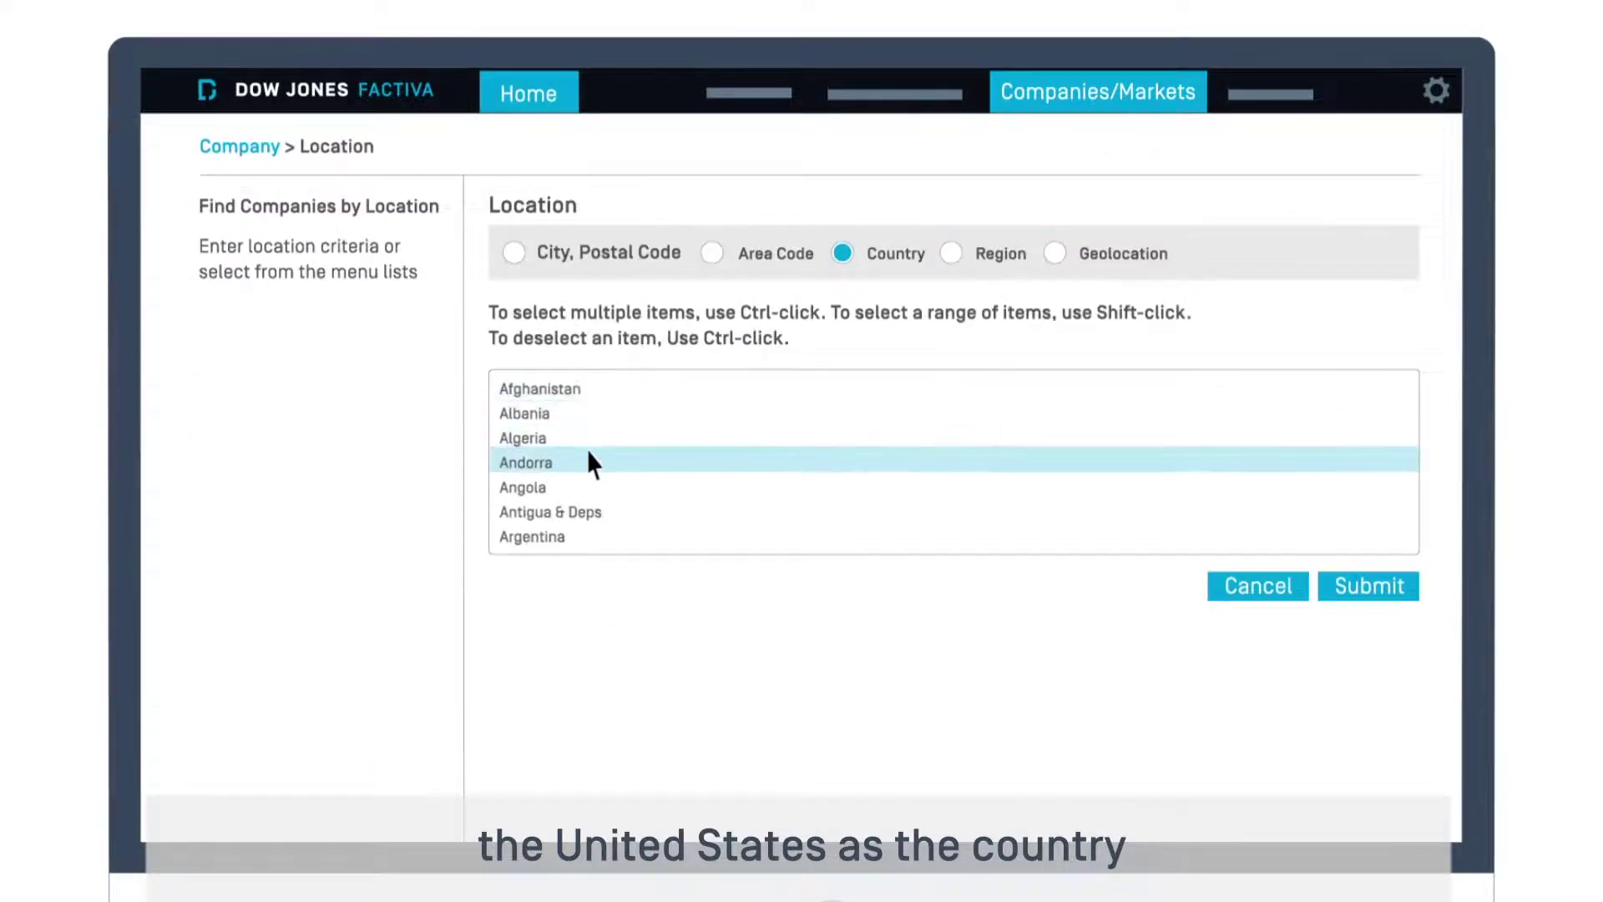
{"action": "scroll", "coordinate": [587, 449], "scroll_direction": "down", "scroll_amount": 10}
{"action": "scroll", "coordinate": [587, 453], "scroll_direction": "down", "scroll_amount": 15}
{"action": "scroll", "coordinate": [588, 454], "scroll_direction": "down", "scroll_amount": 2}
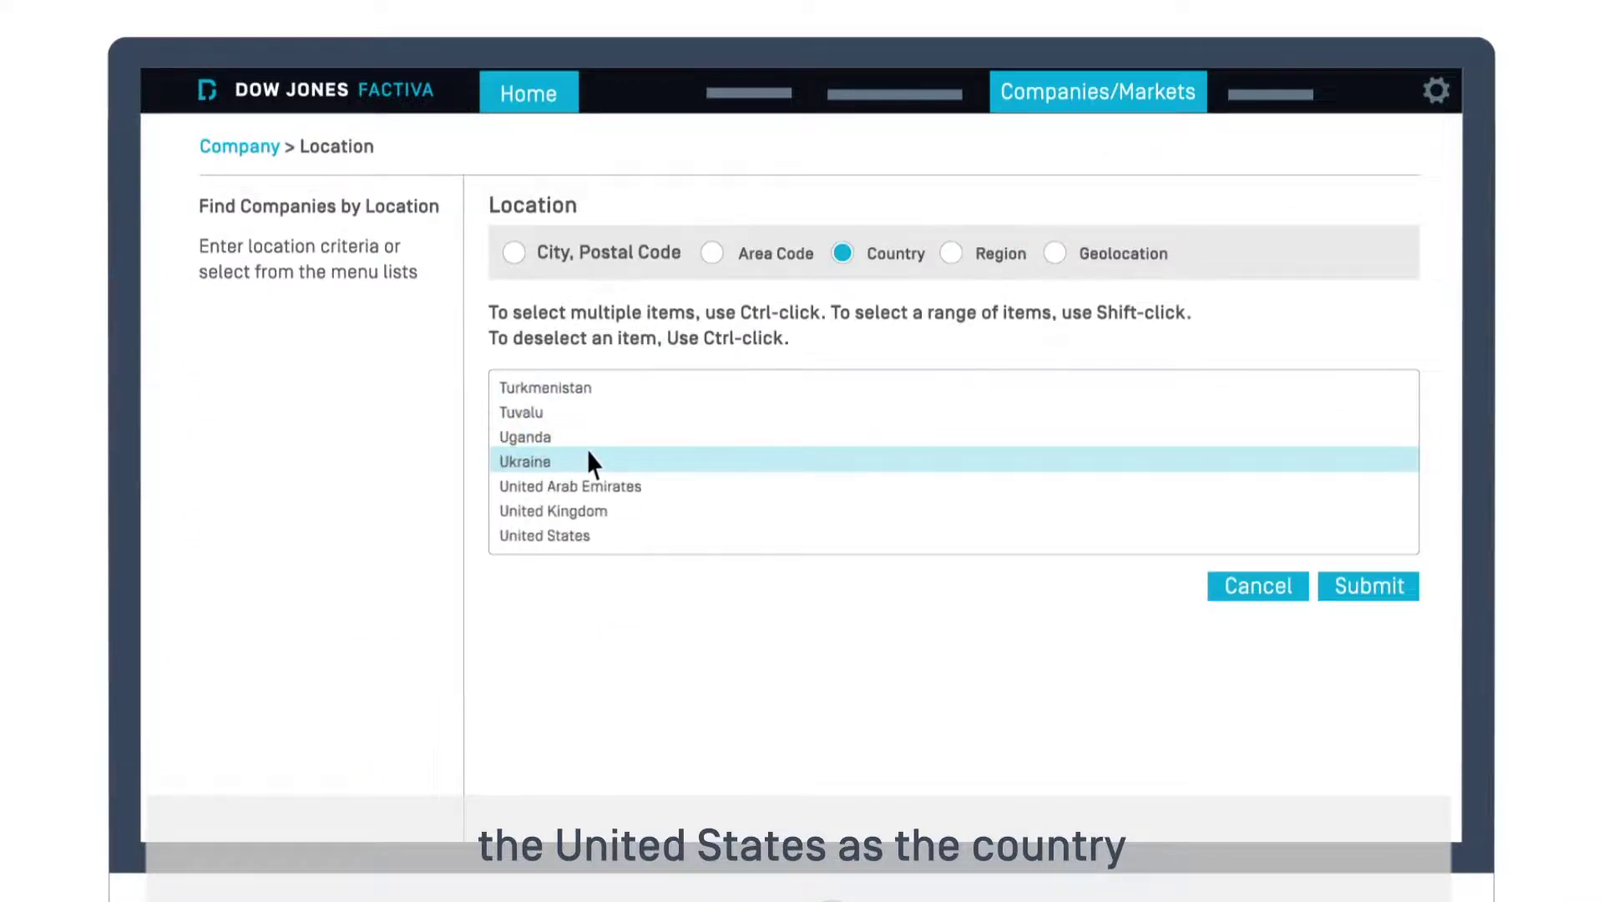
{"action": "scroll", "coordinate": [587, 454], "scroll_direction": "down", "scroll_amount": 2}
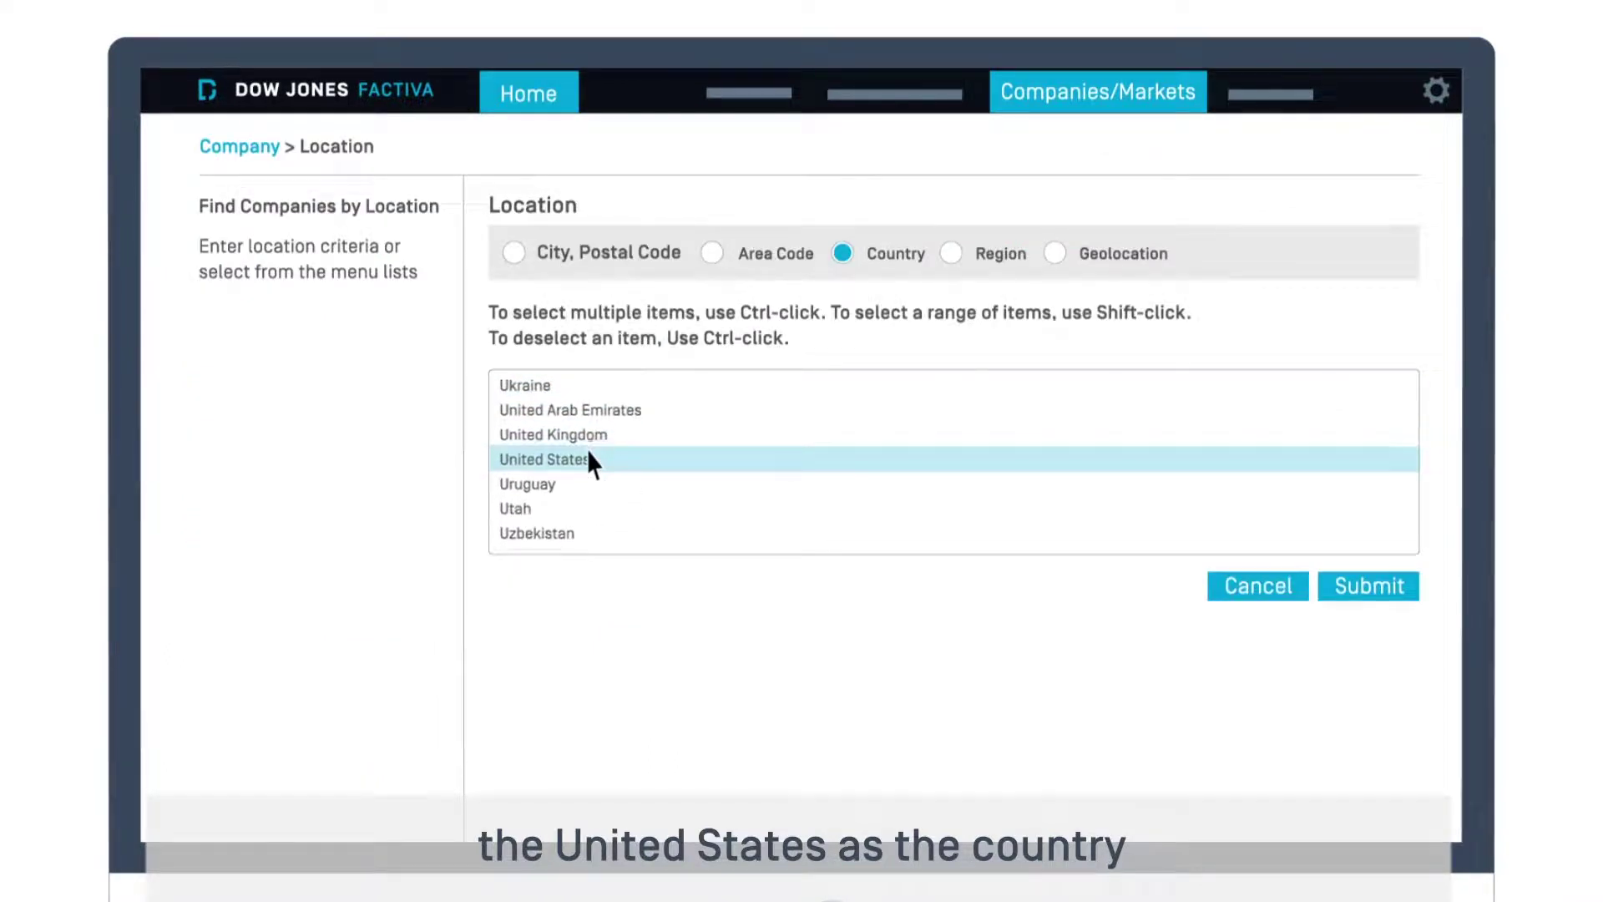
{"action": "left_click", "coordinate": [1366, 586]}
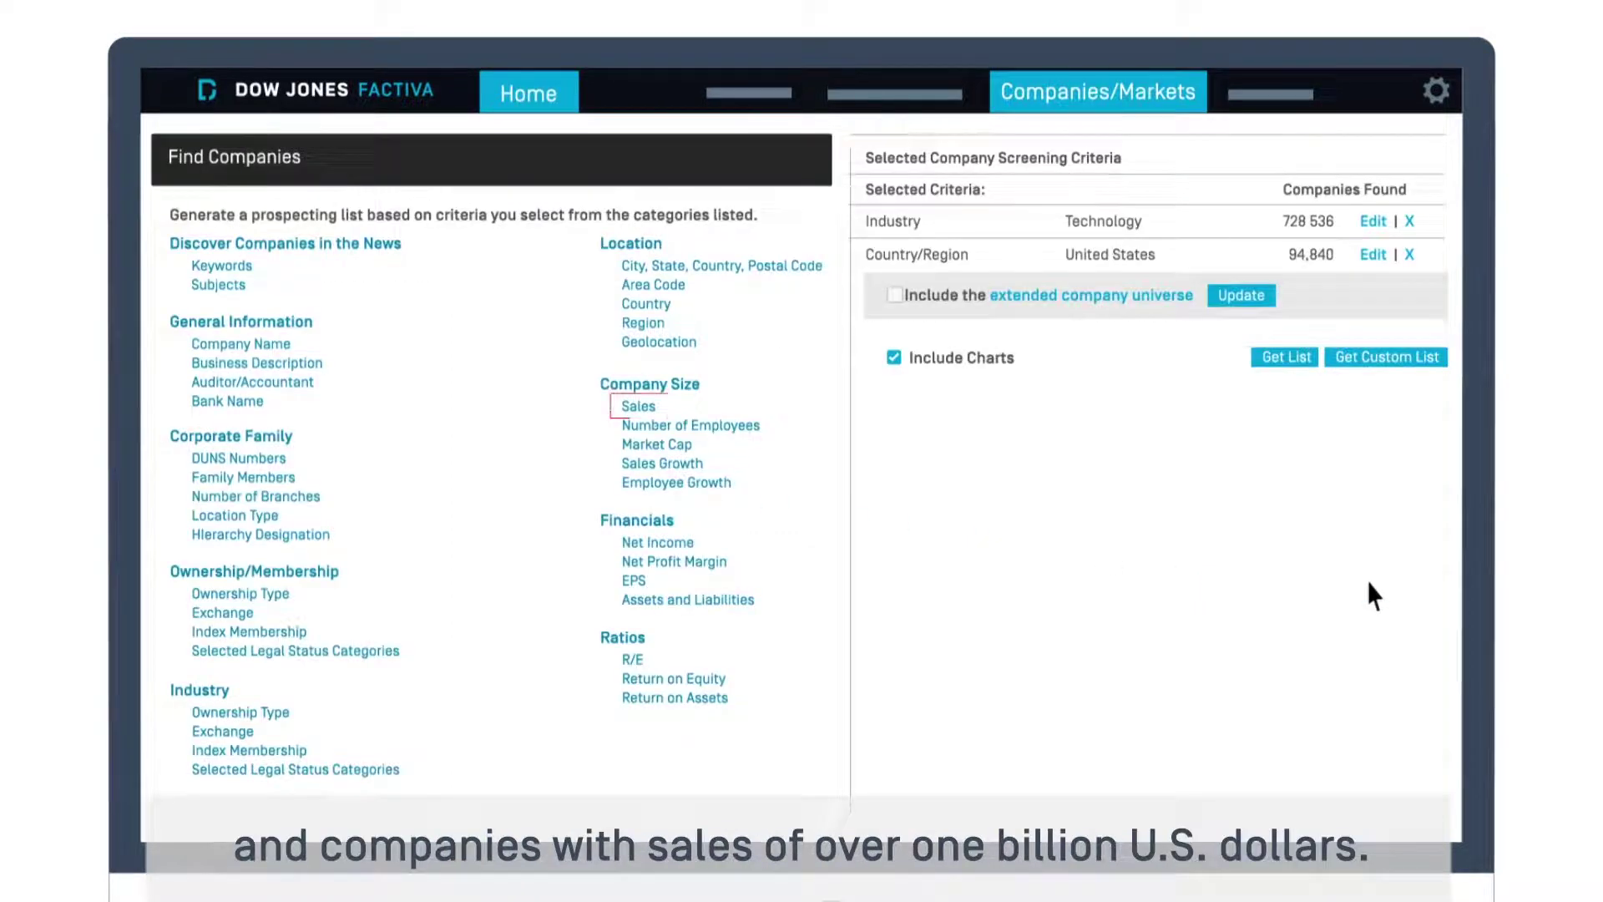
- Add a Company Size criterion of Sales over 1b USD, narrowing results to 387
{"action": "left_click", "coordinate": [638, 406]}
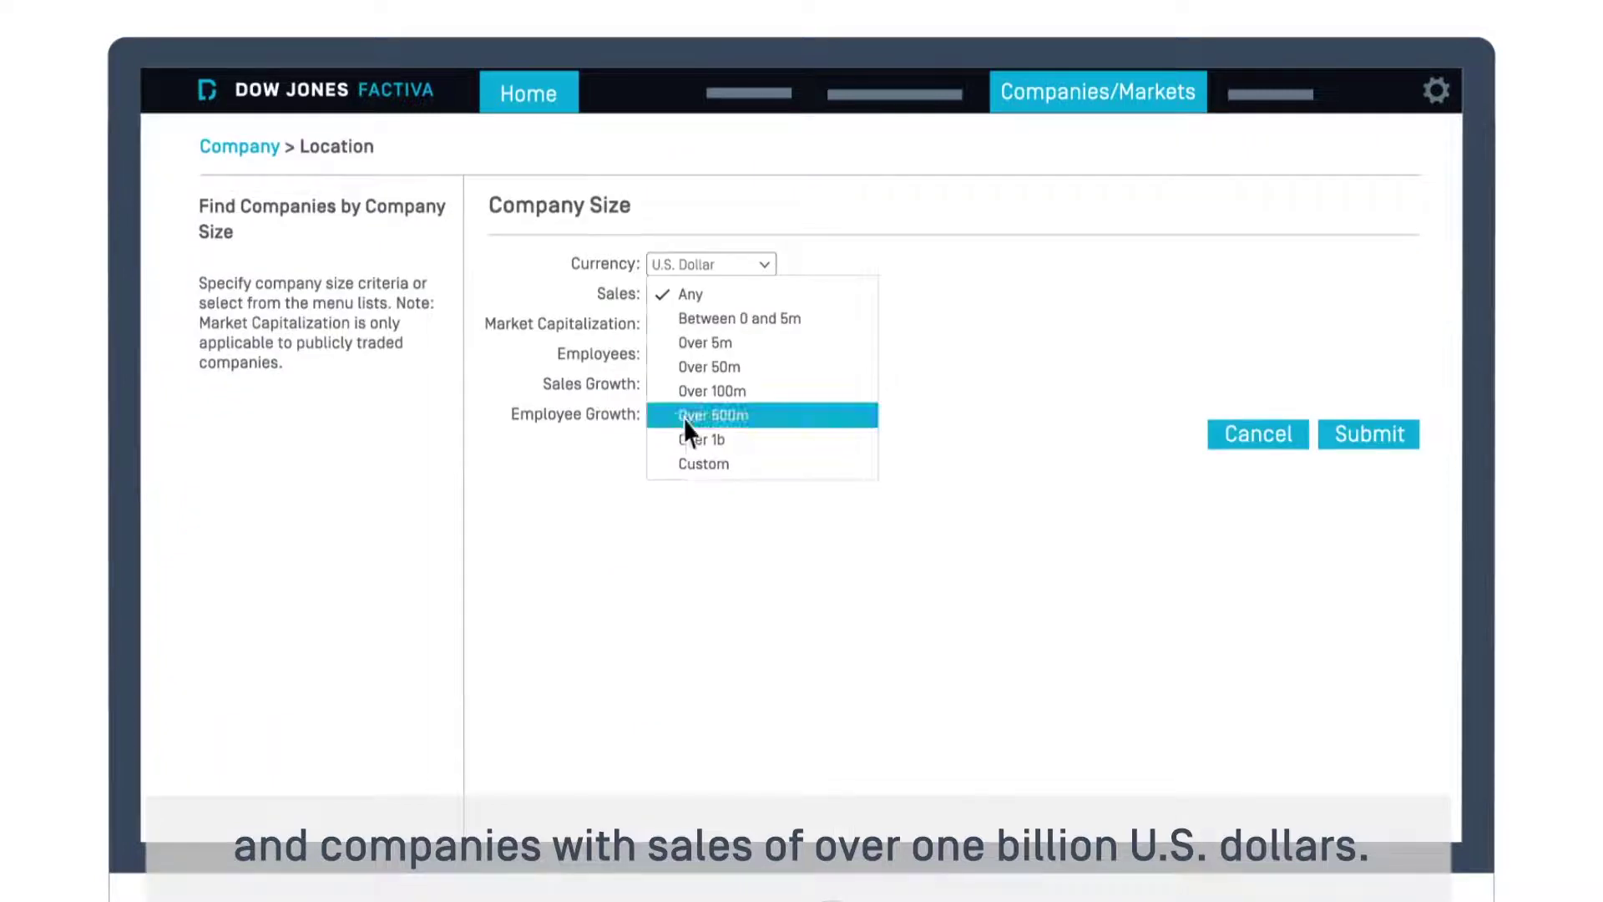
{"action": "left_click", "coordinate": [730, 441]}
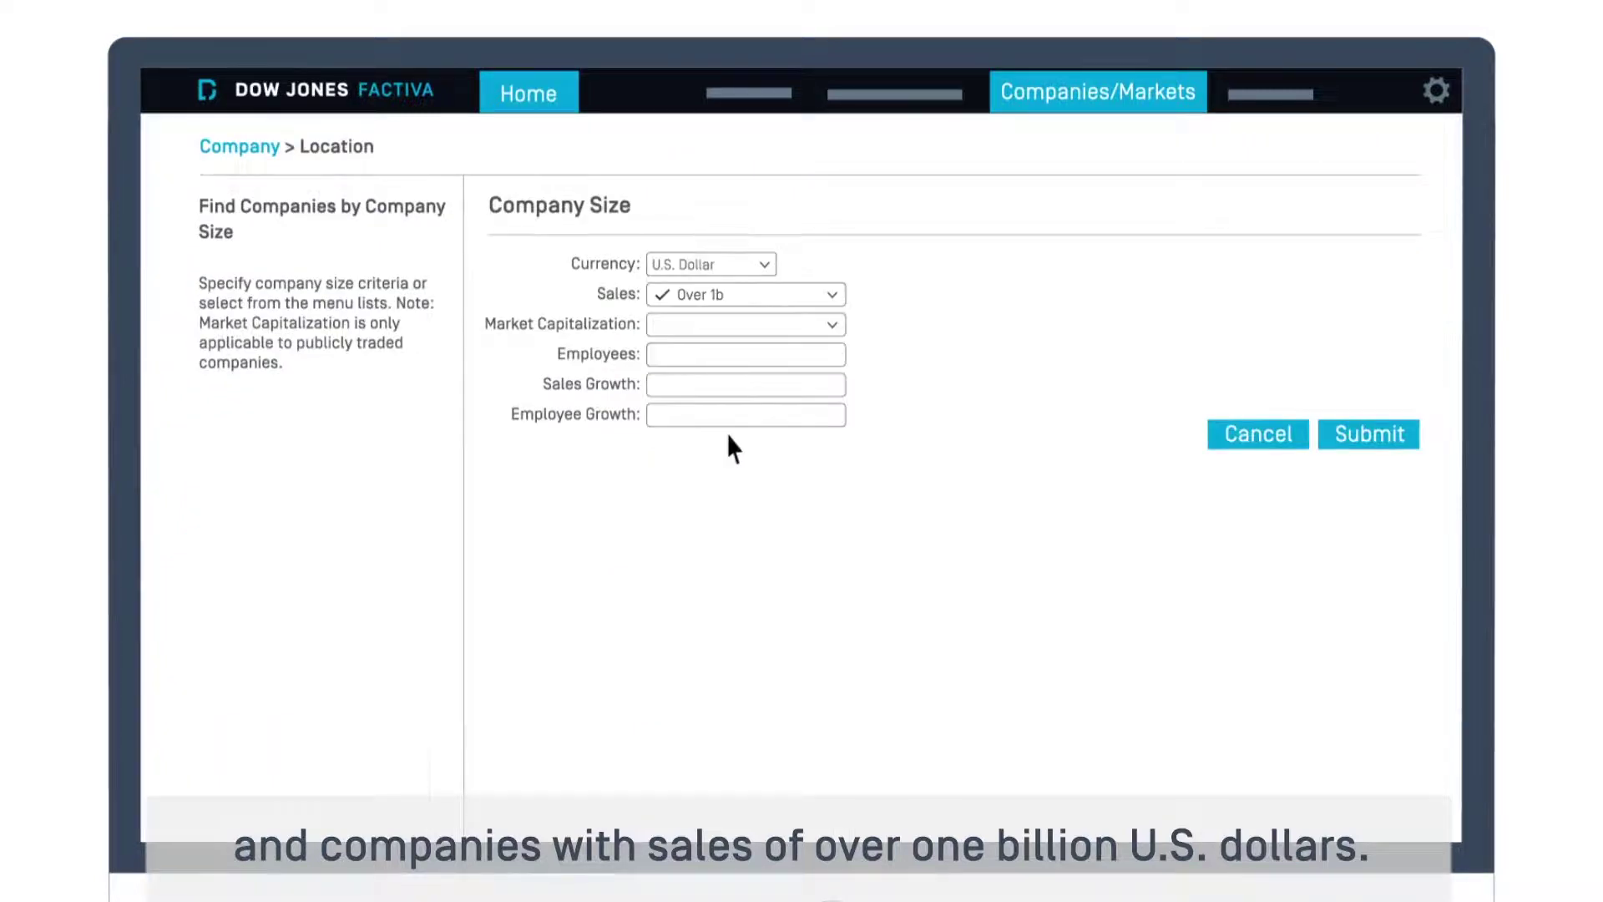
{"action": "left_click", "coordinate": [1369, 435]}
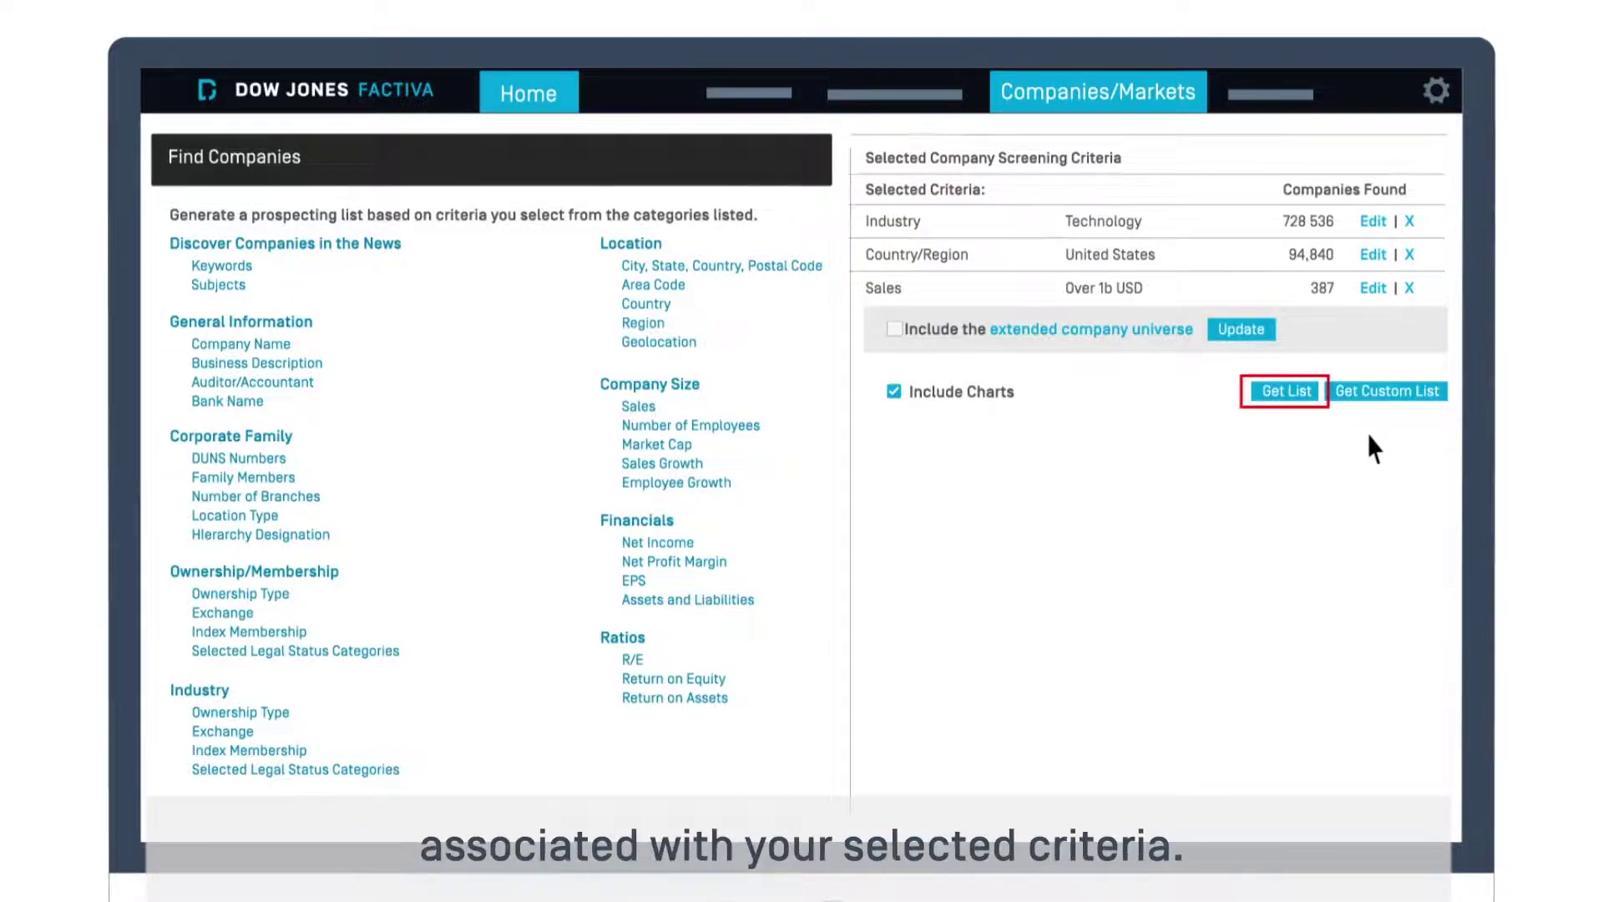
- Generate the results list, select all companies and start adding them to a company list
{"action": "left_click", "coordinate": [1286, 390]}
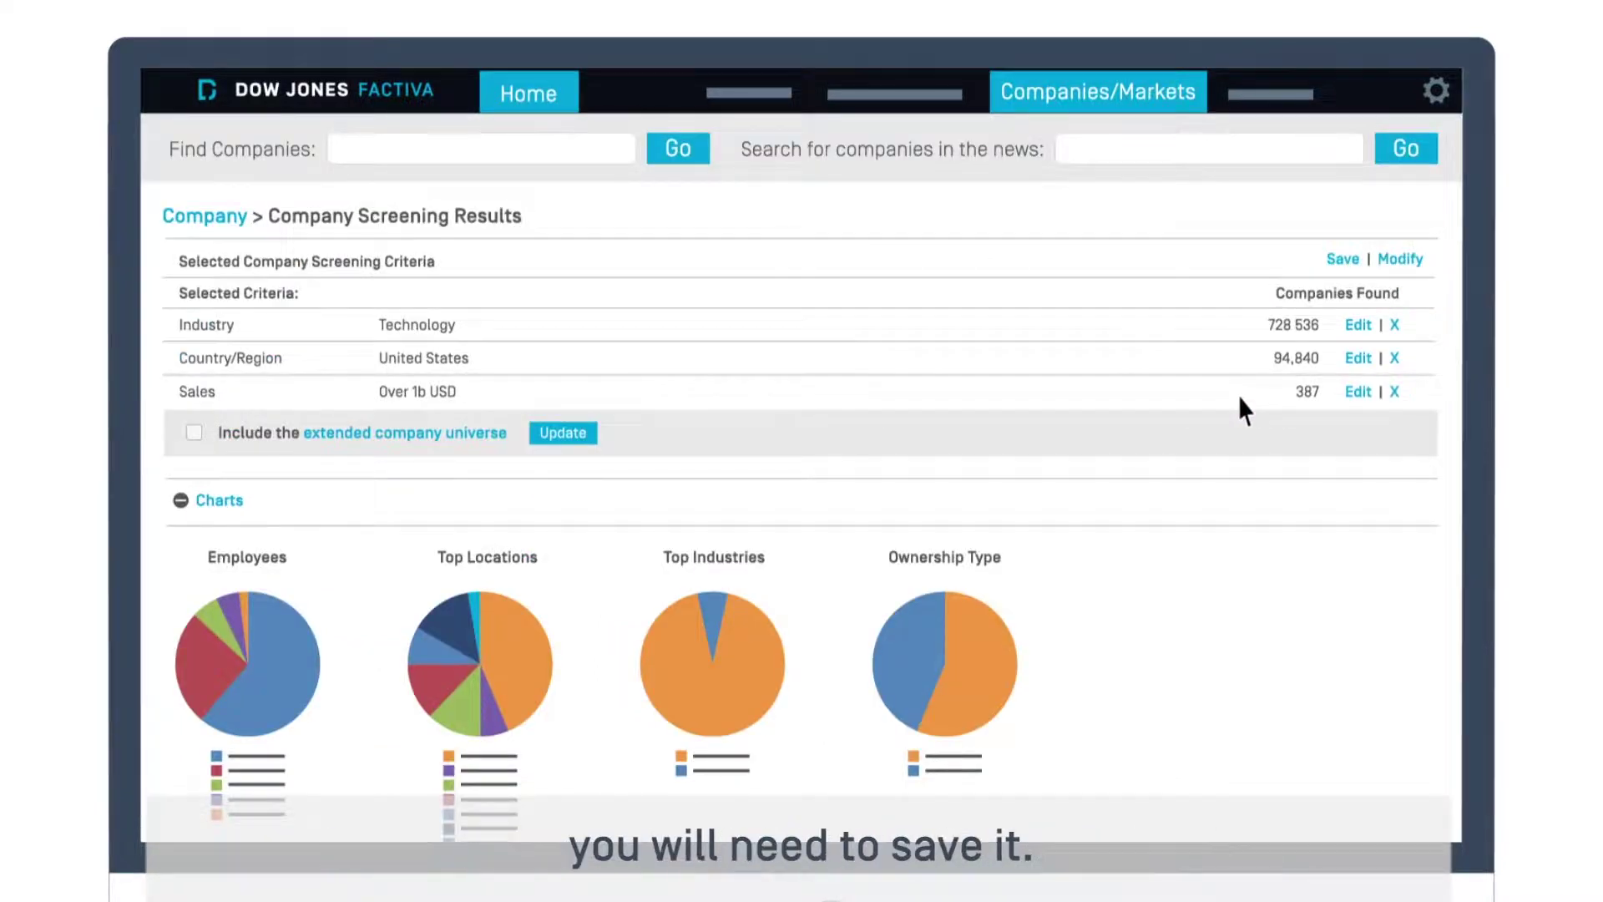
{"action": "scroll", "coordinate": [1239, 394], "scroll_direction": "down", "scroll_amount": 1}
{"action": "scroll", "coordinate": [1238, 395], "scroll_direction": "down", "scroll_amount": 3}
{"action": "scroll", "coordinate": [1239, 395], "scroll_direction": "down", "scroll_amount": 1}
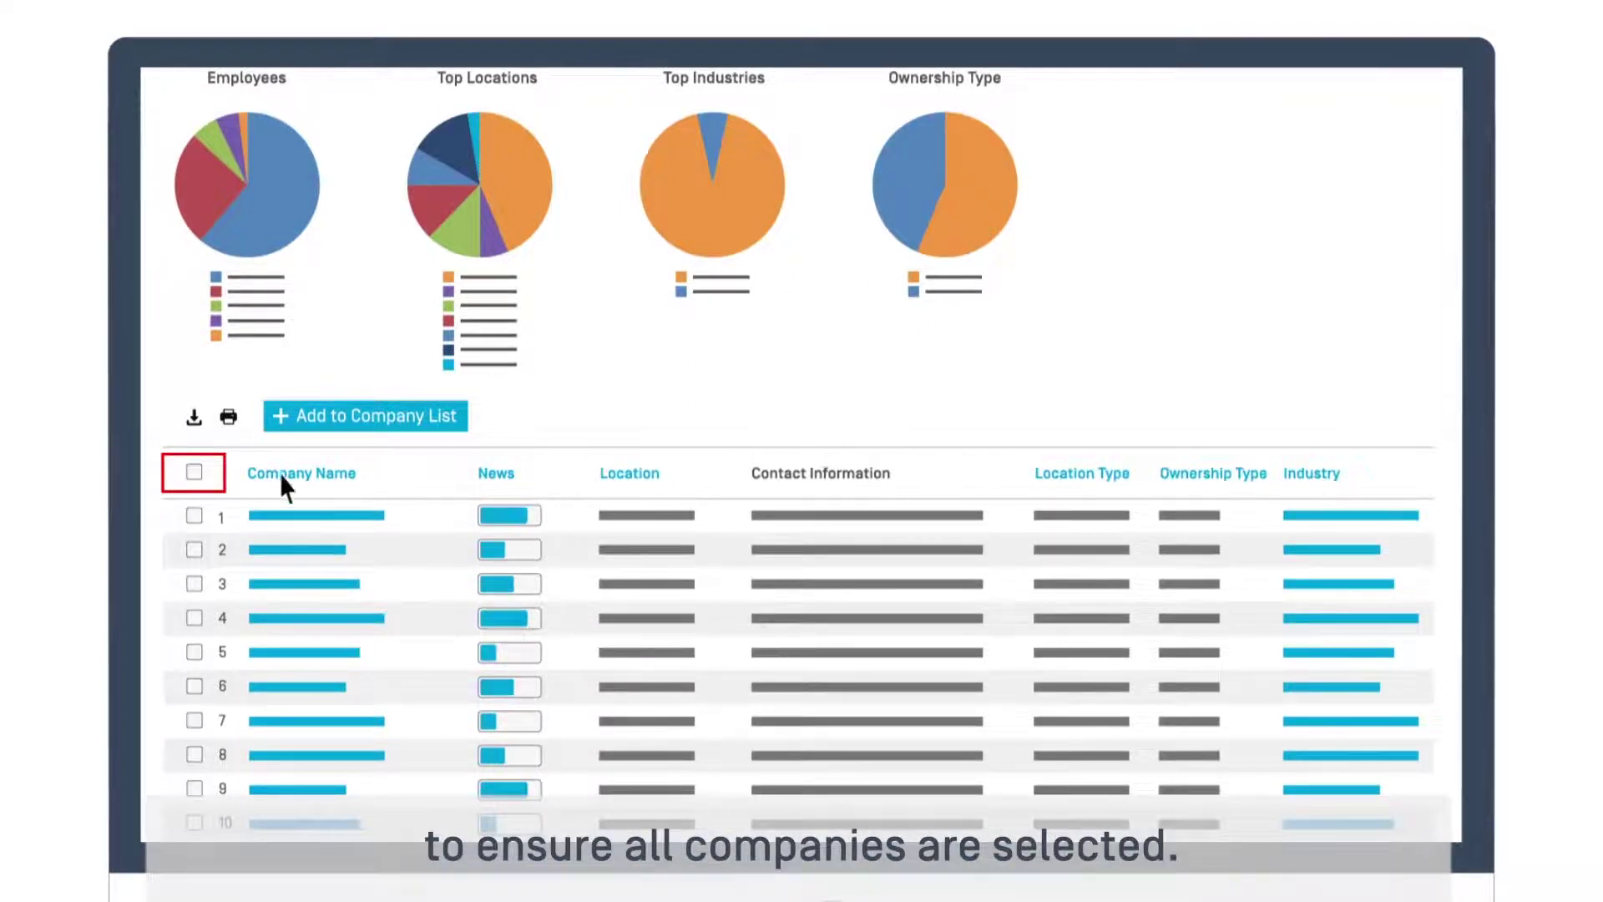
{"action": "left_click", "coordinate": [193, 471]}
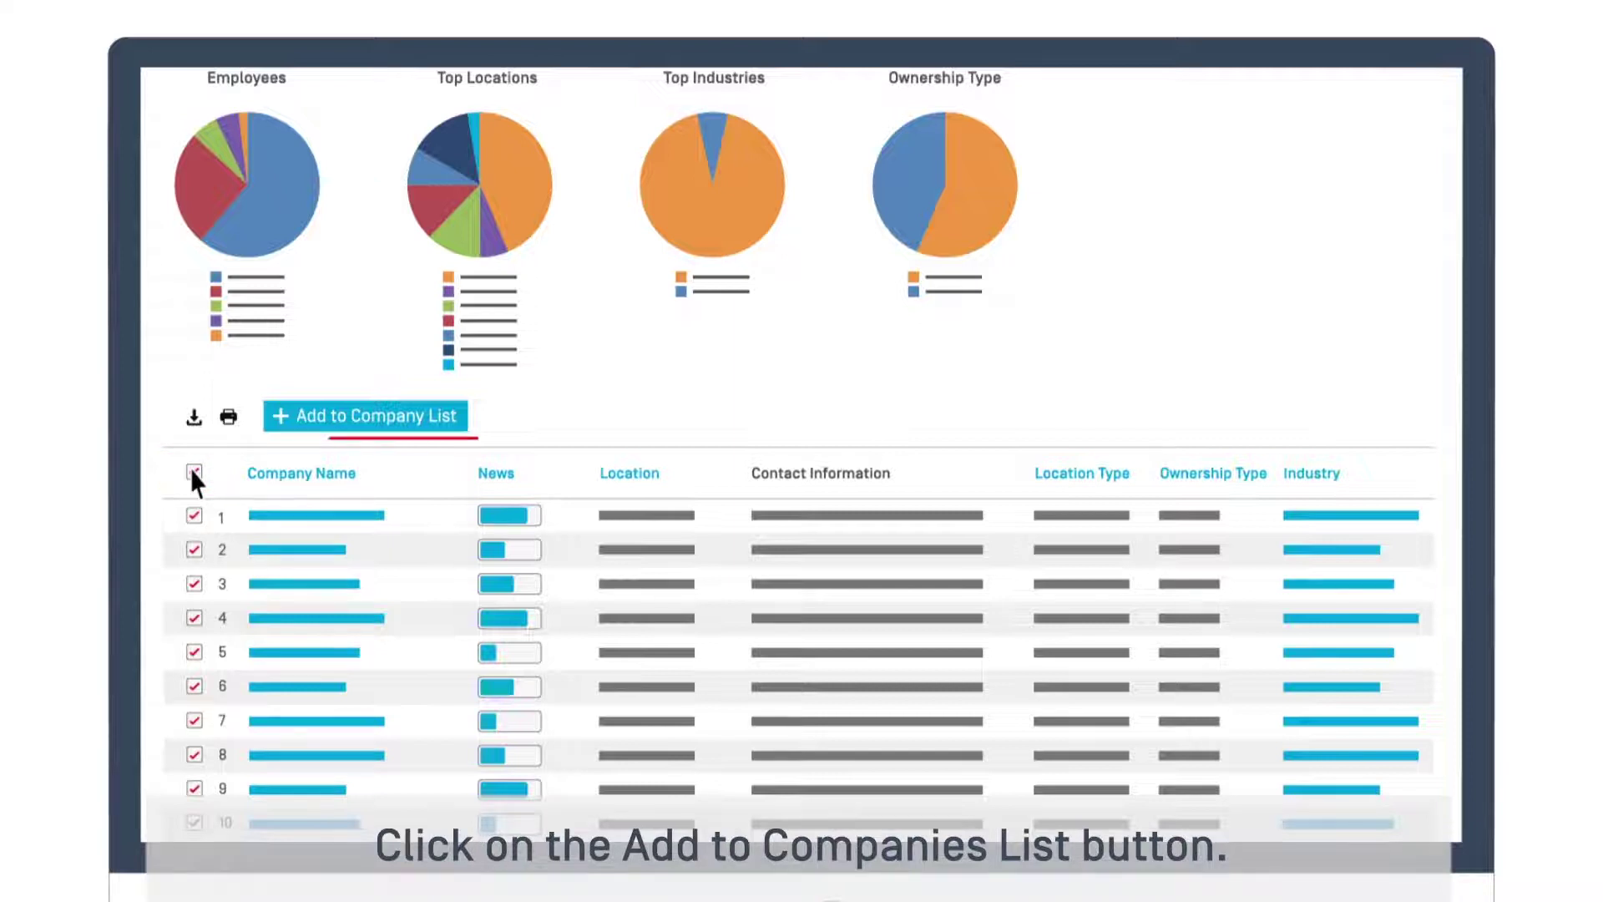
{"action": "left_click", "coordinate": [328, 429]}
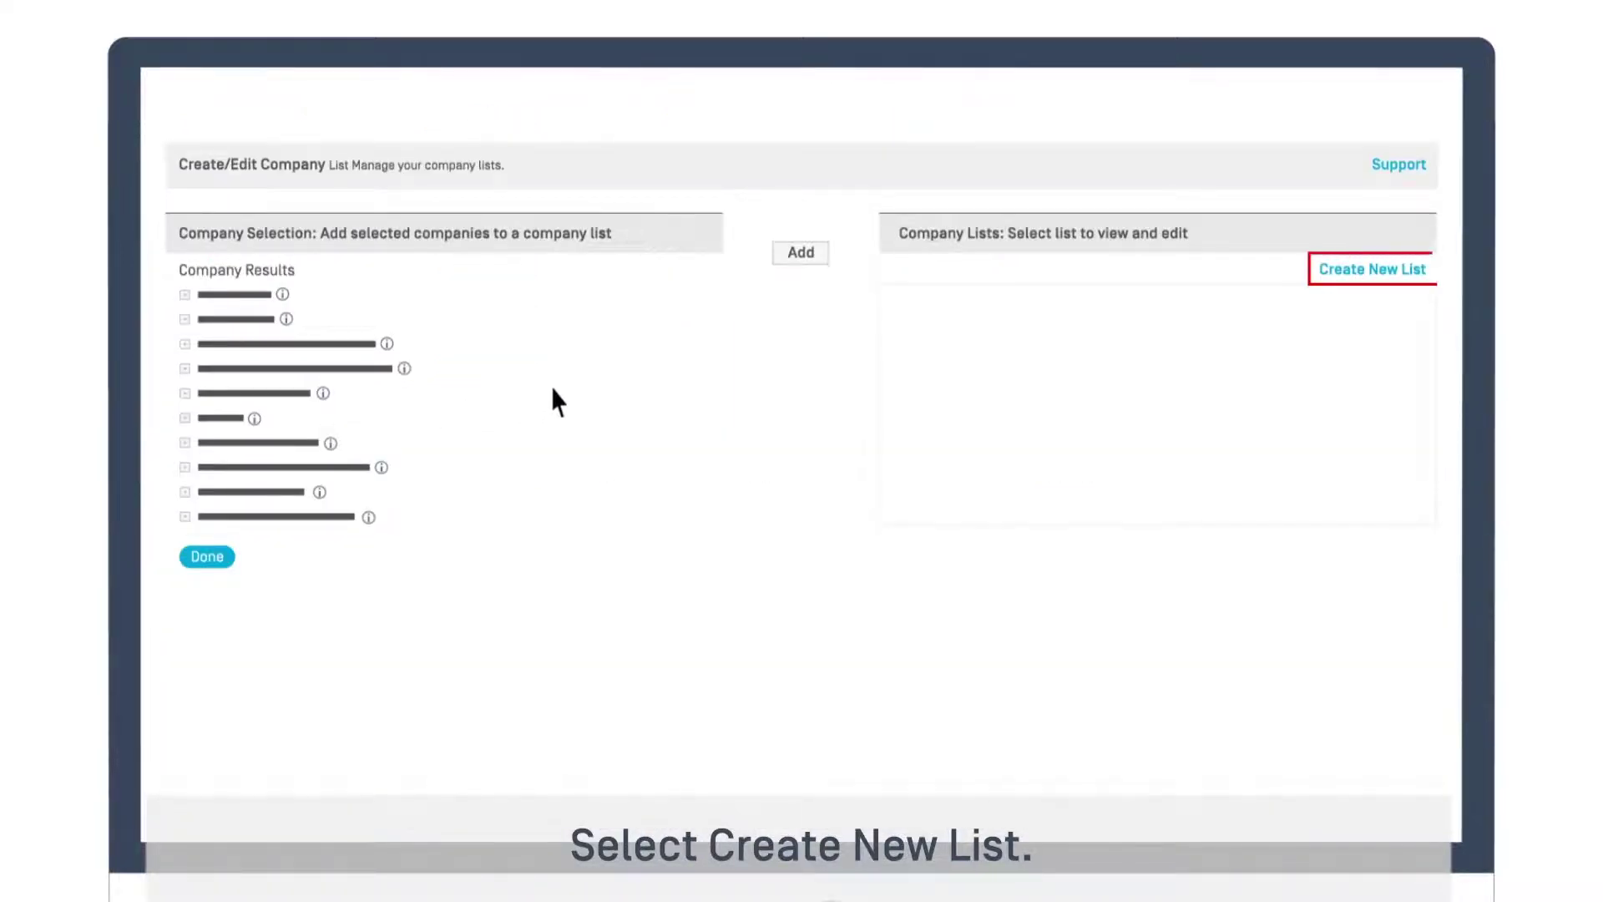
- Create a new company list named 'US tech 1b' holding the selected companies
{"action": "left_click", "coordinate": [1377, 273]}
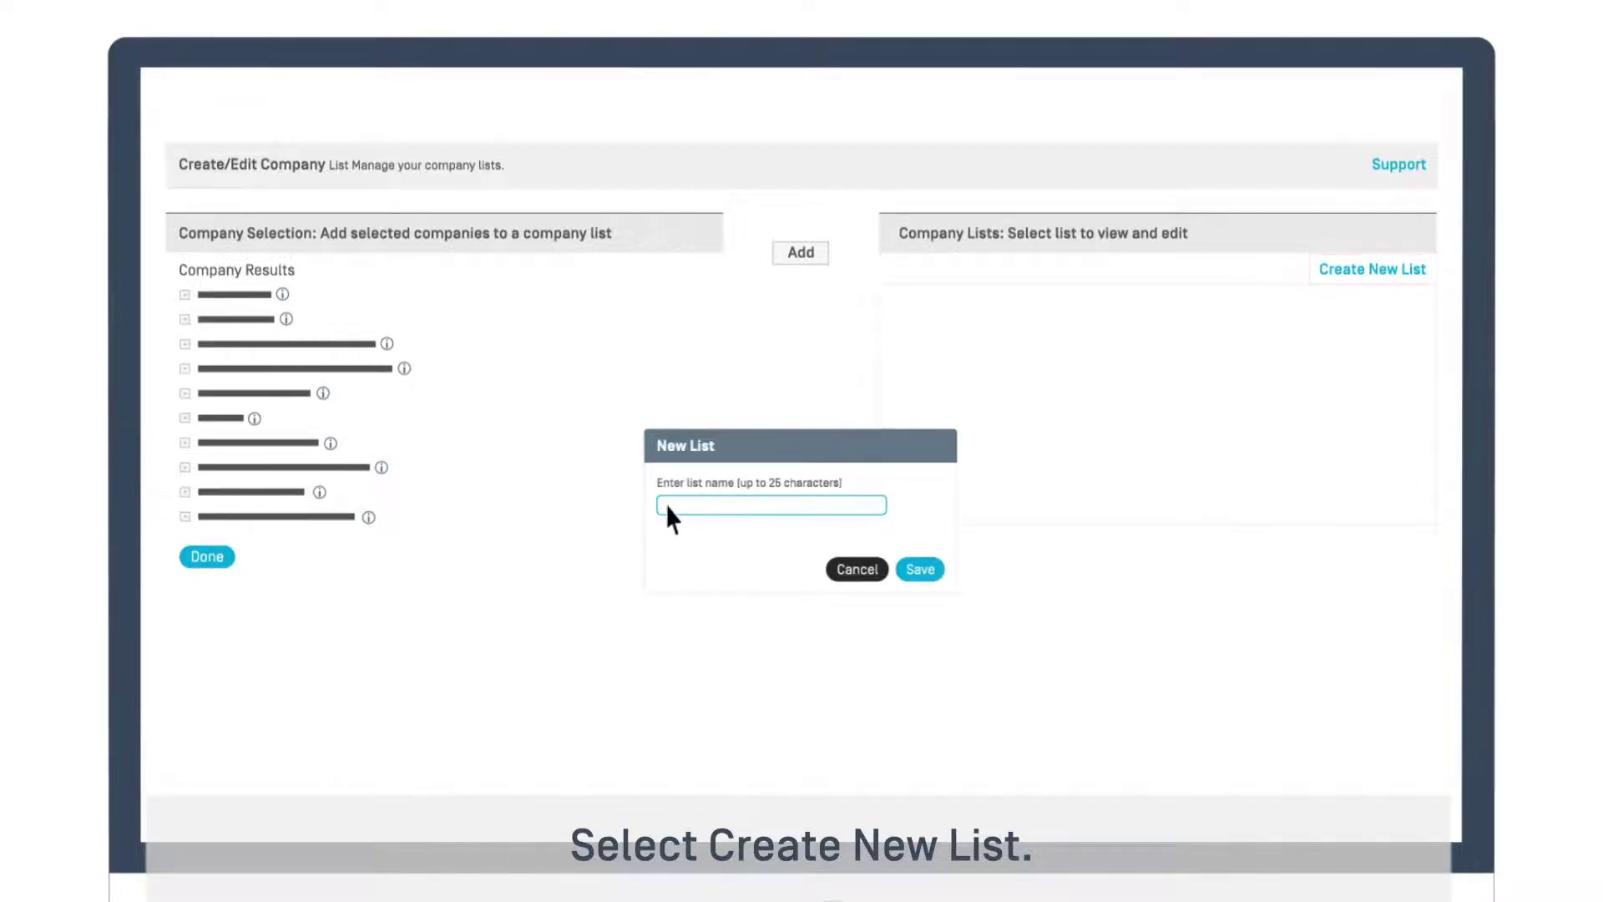
{"action": "type", "text": "US Techn"}
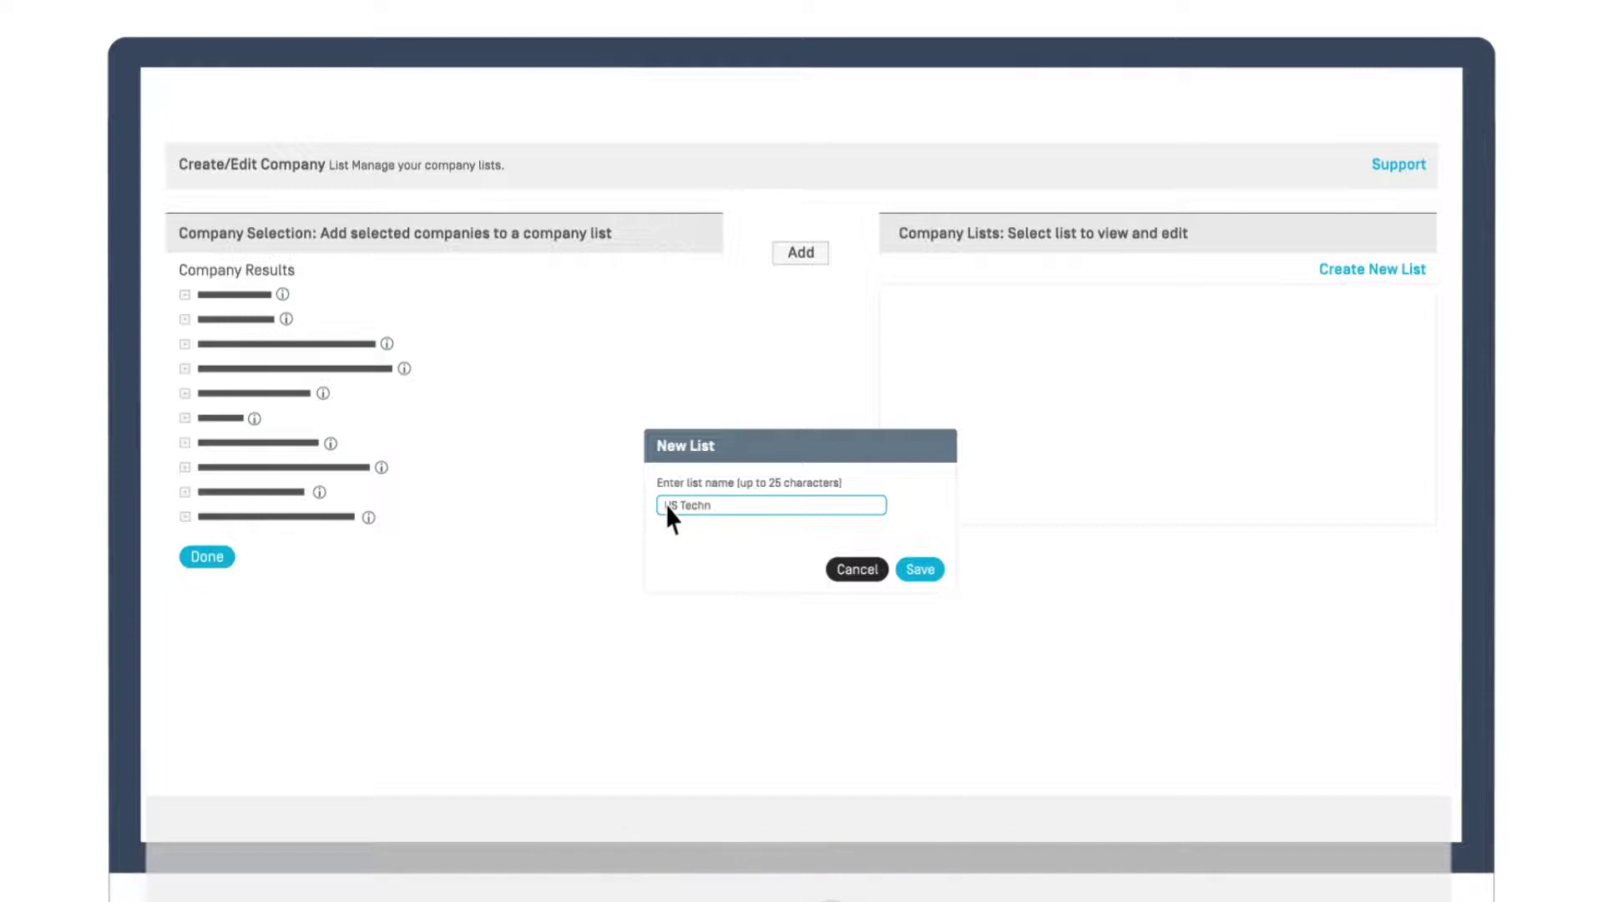
{"action": "type", "text": "ology > 1b"}
{"action": "left_click", "coordinate": [916, 566]}
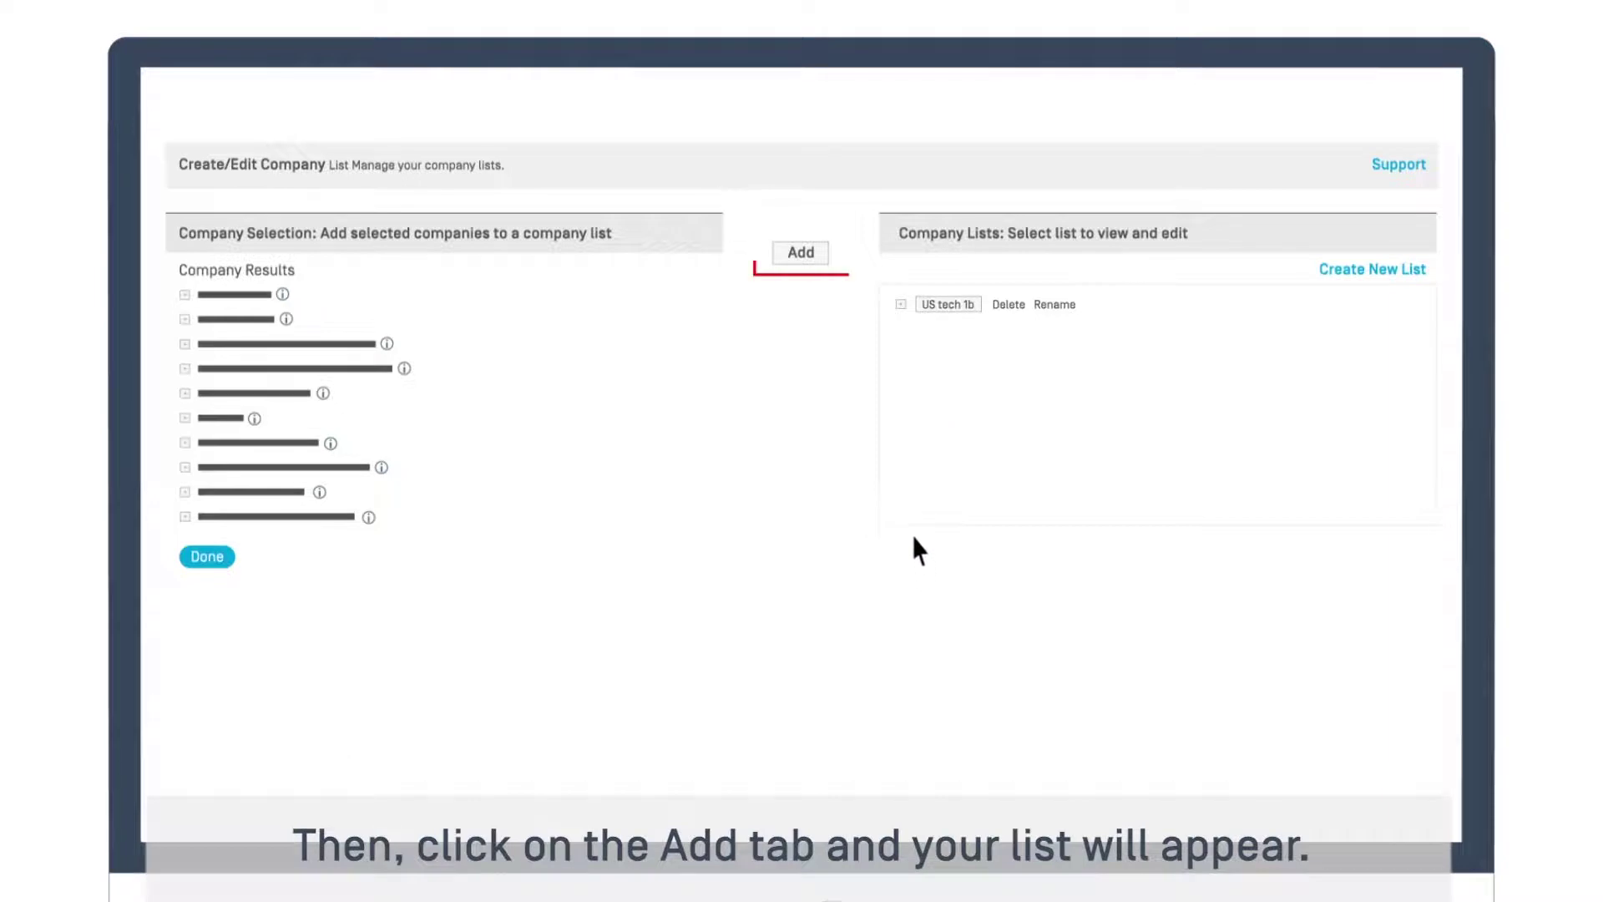
{"action": "left_click", "coordinate": [801, 254]}
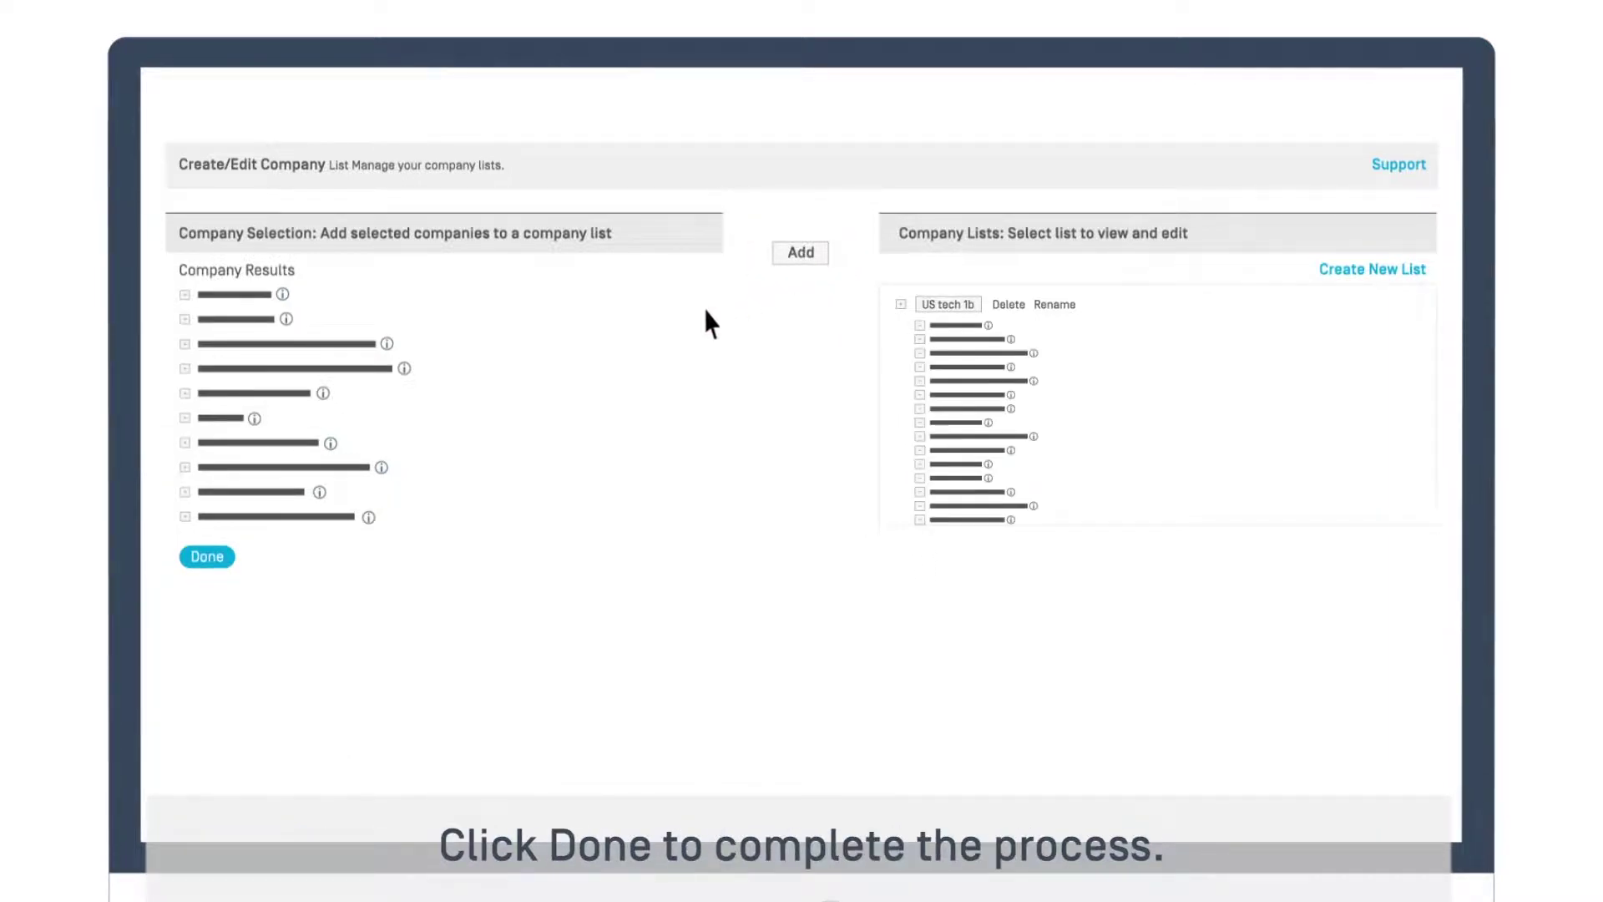
{"action": "left_click", "coordinate": [209, 555]}
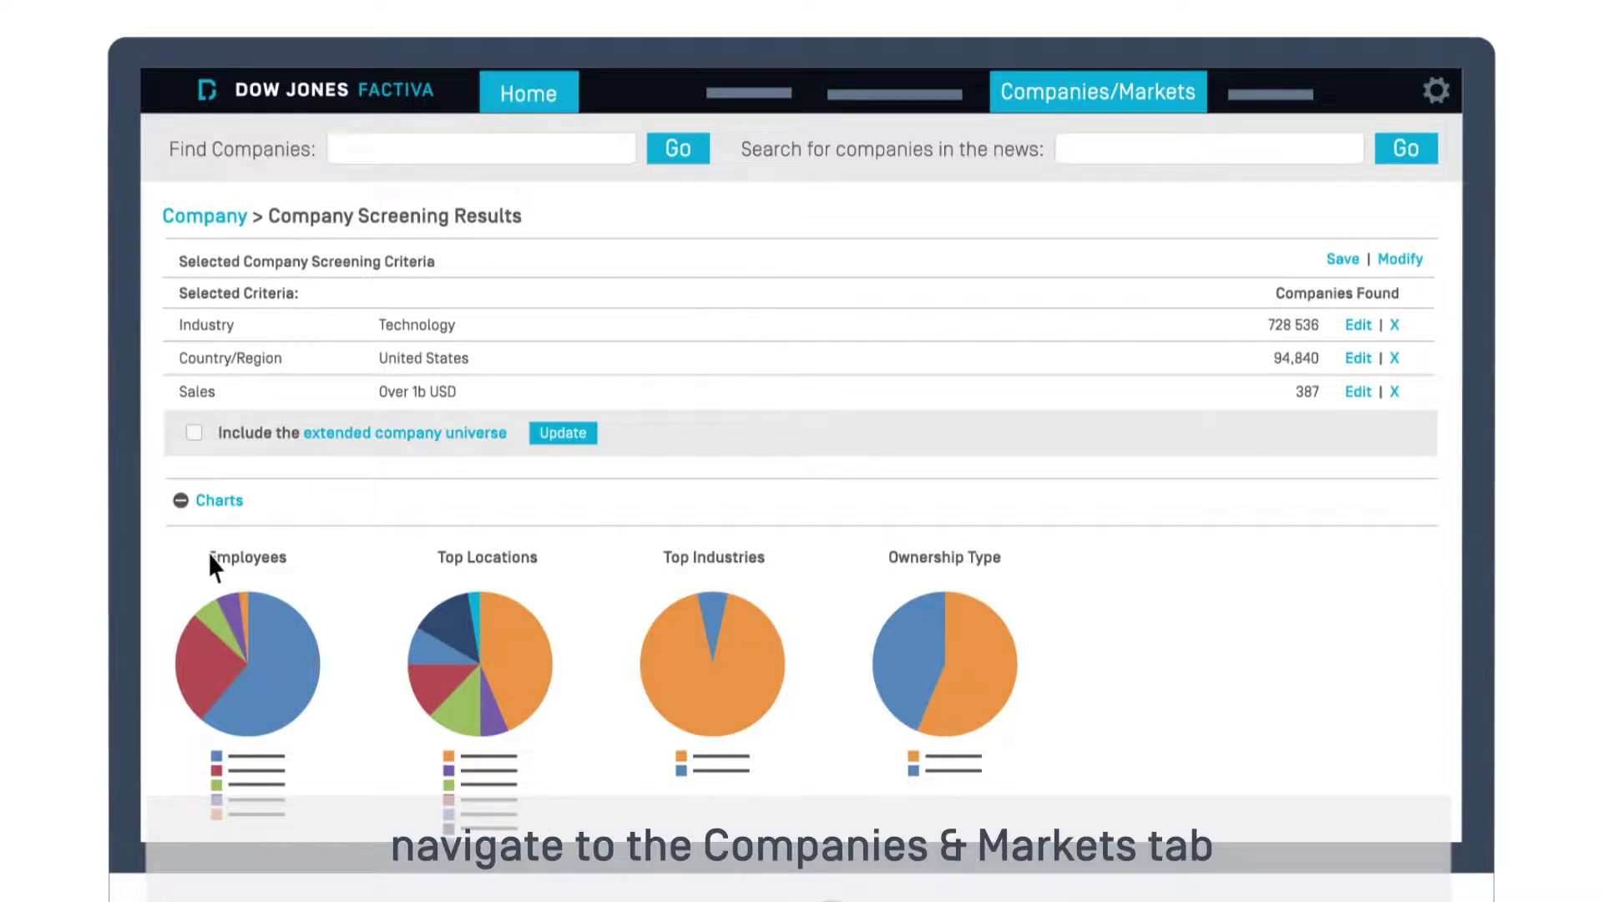
- Go to My Companies under Companies/Markets to reveal the Company Radar
{"action": "left_click", "coordinate": [1085, 94]}
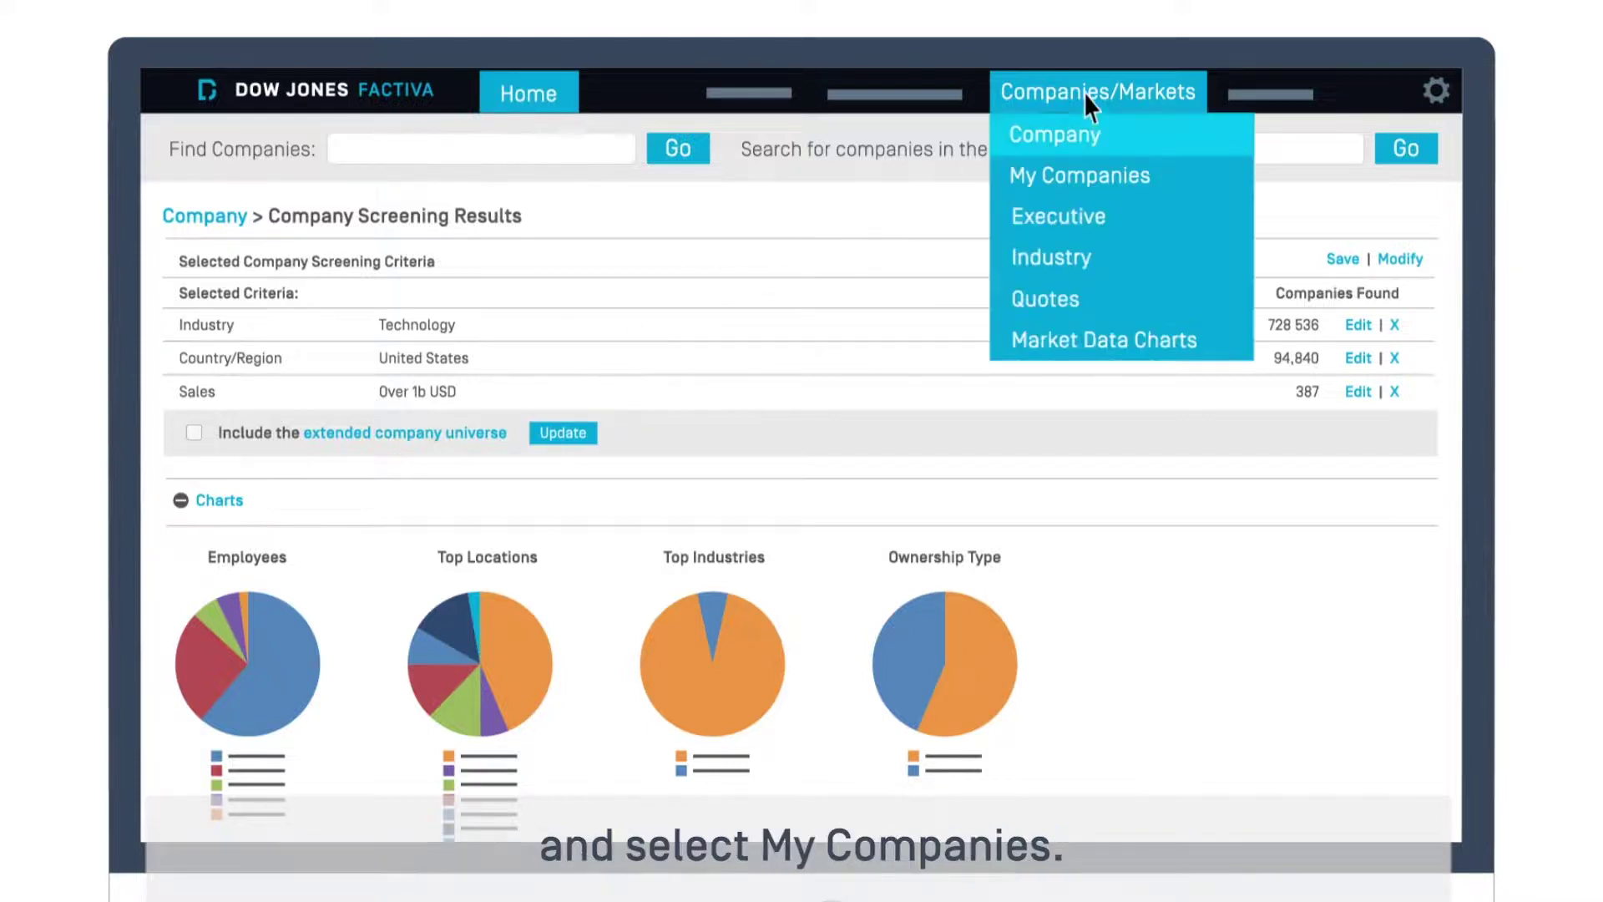
{"action": "left_click", "coordinate": [1084, 188]}
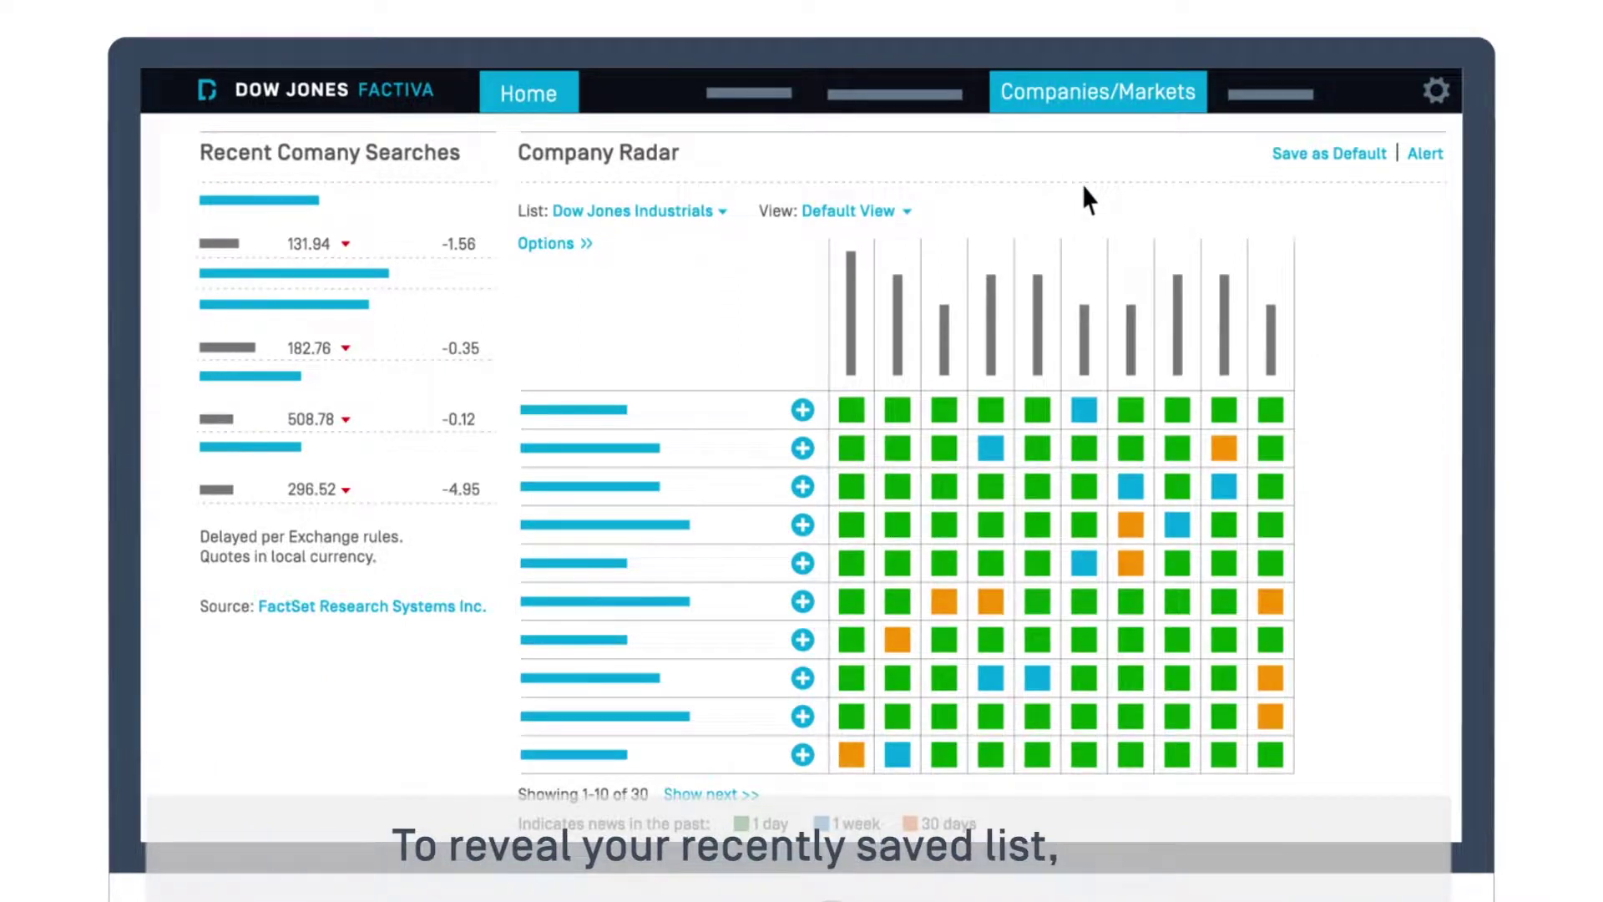
- Switch the Company Radar list from Dow Jones Industrials to US Technology 1b
{"action": "left_click", "coordinate": [728, 224]}
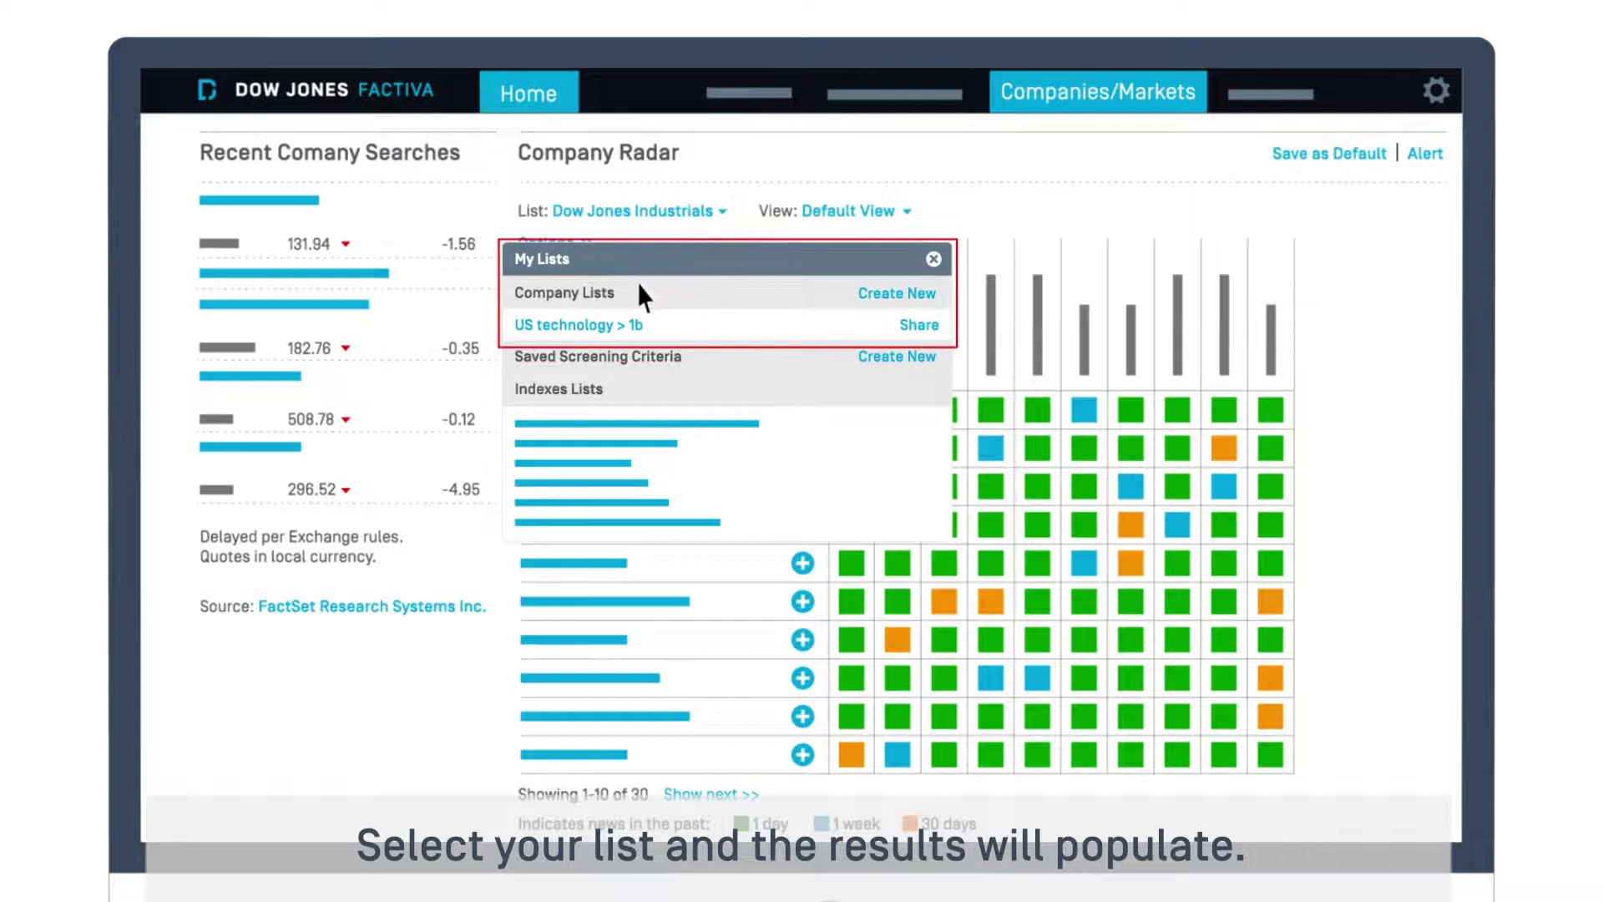
{"action": "left_click", "coordinate": [585, 326]}
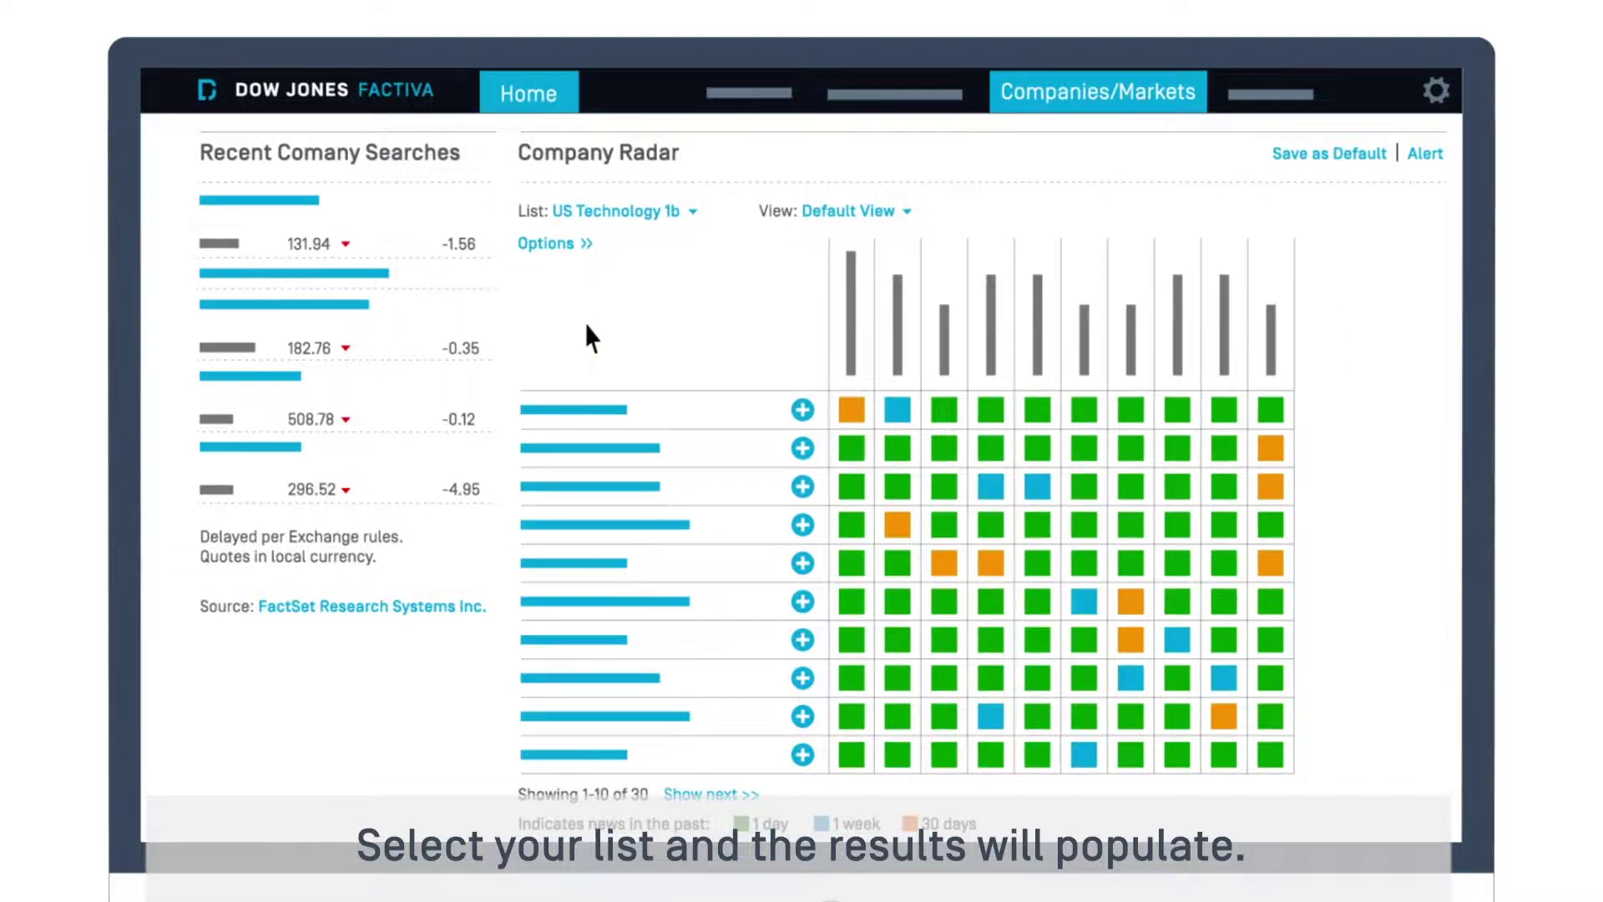